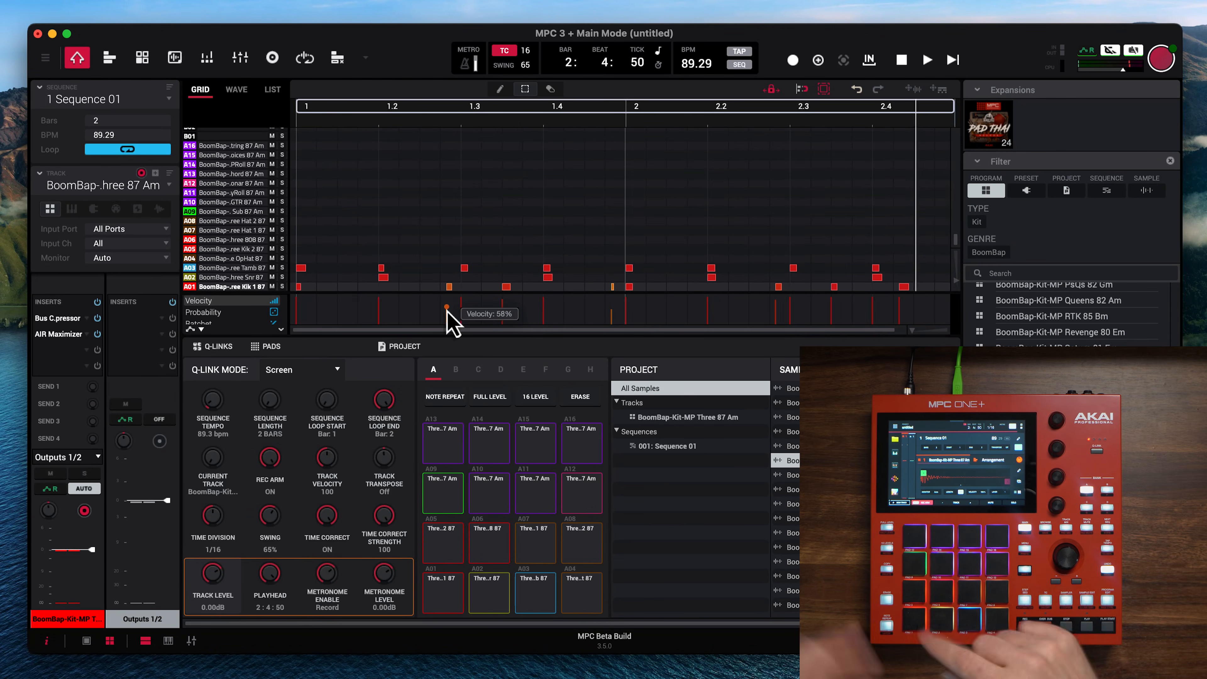
Lower the velocity of the kick note just before bar 2 and play back the sequence
left_click_drag(612, 317, 612, 320)
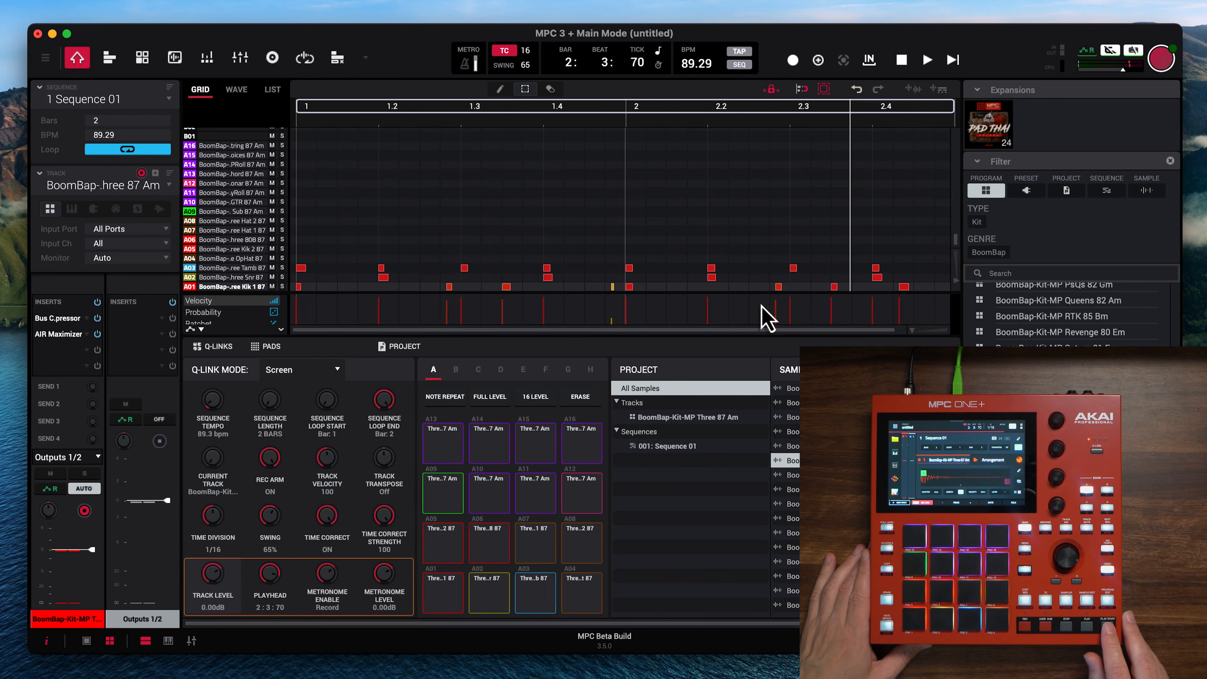
key("space")
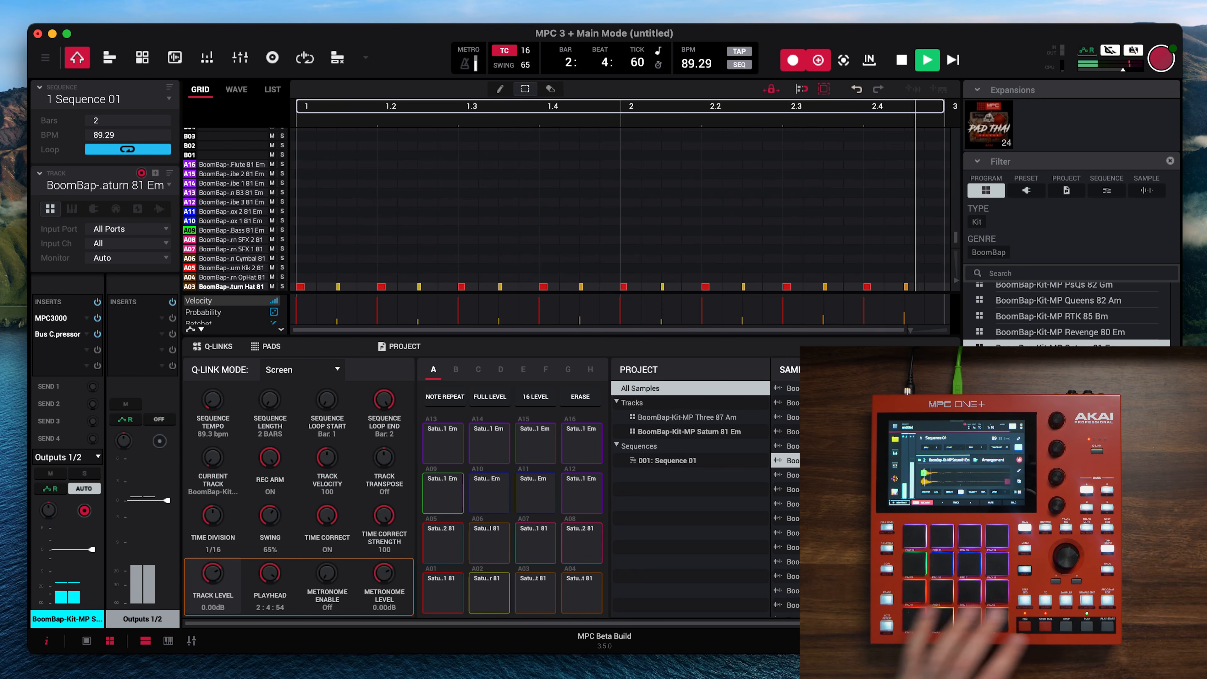
Adjust the velocity of the quiet Saturn hi-hat note halfway between beats 1 and 1.2
mouse_move(338, 319)
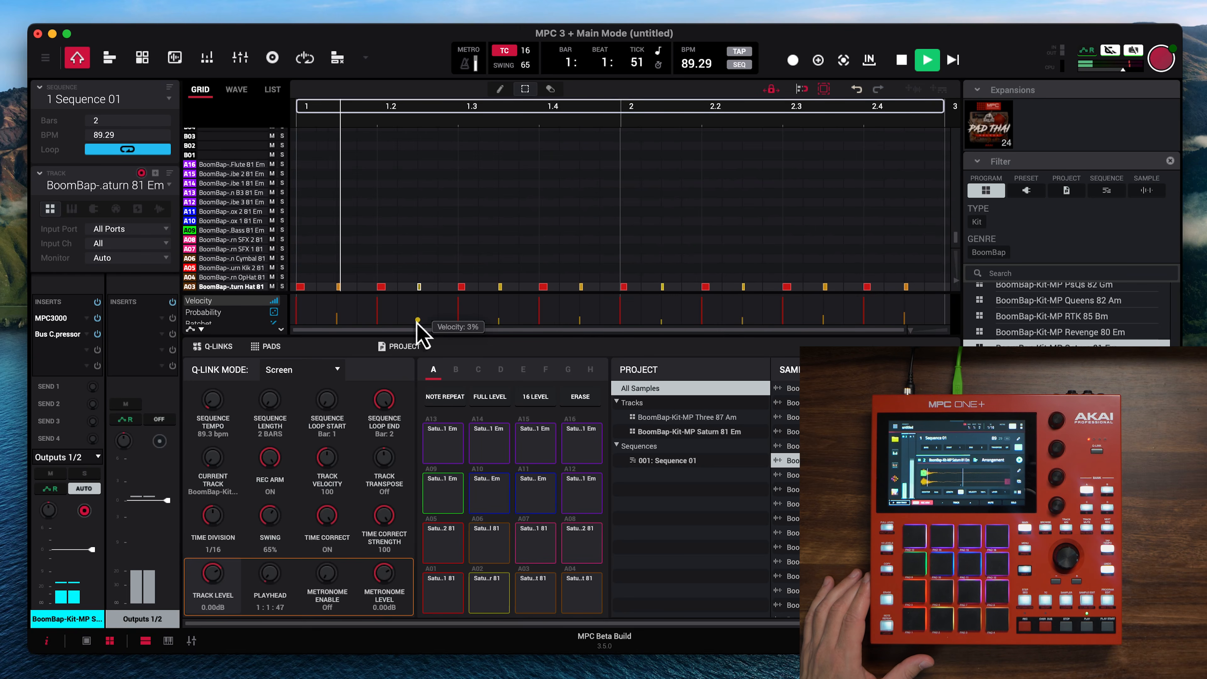
mouse_move(418, 321)
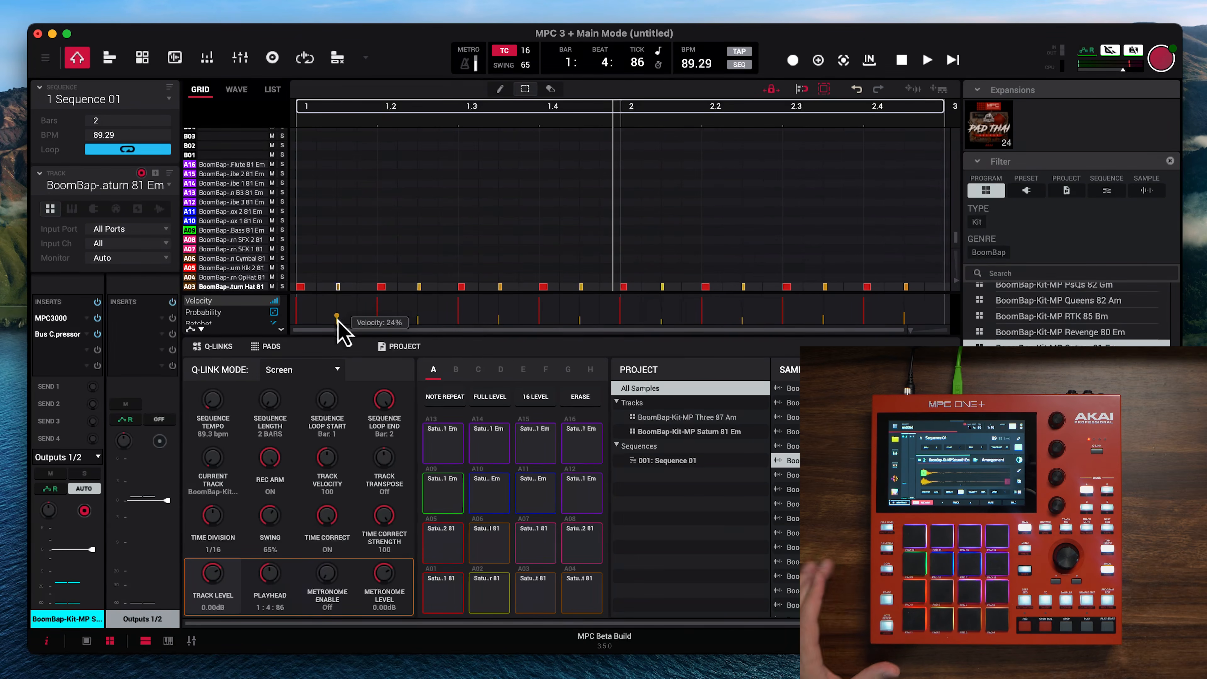
left_click_drag(337, 318, 337, 320)
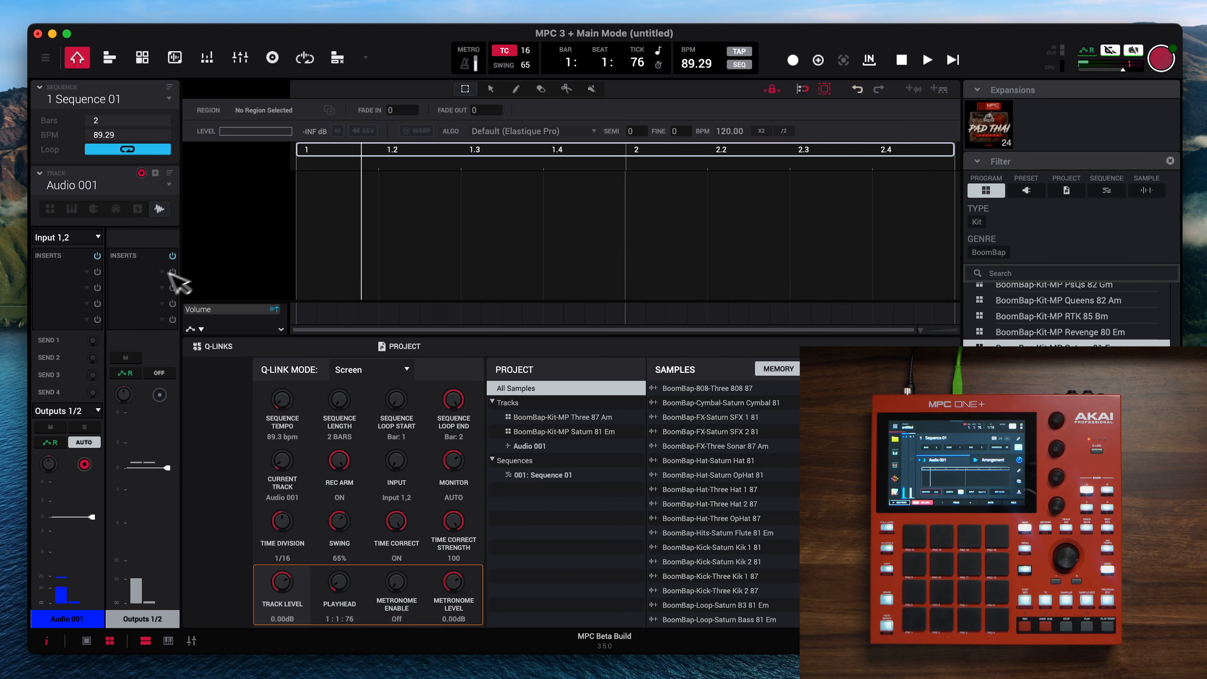
Set Audio 001's input to Input 2 and load the VST3 plugin Tone King Imperial MKII in its first insert
left_click(97, 237)
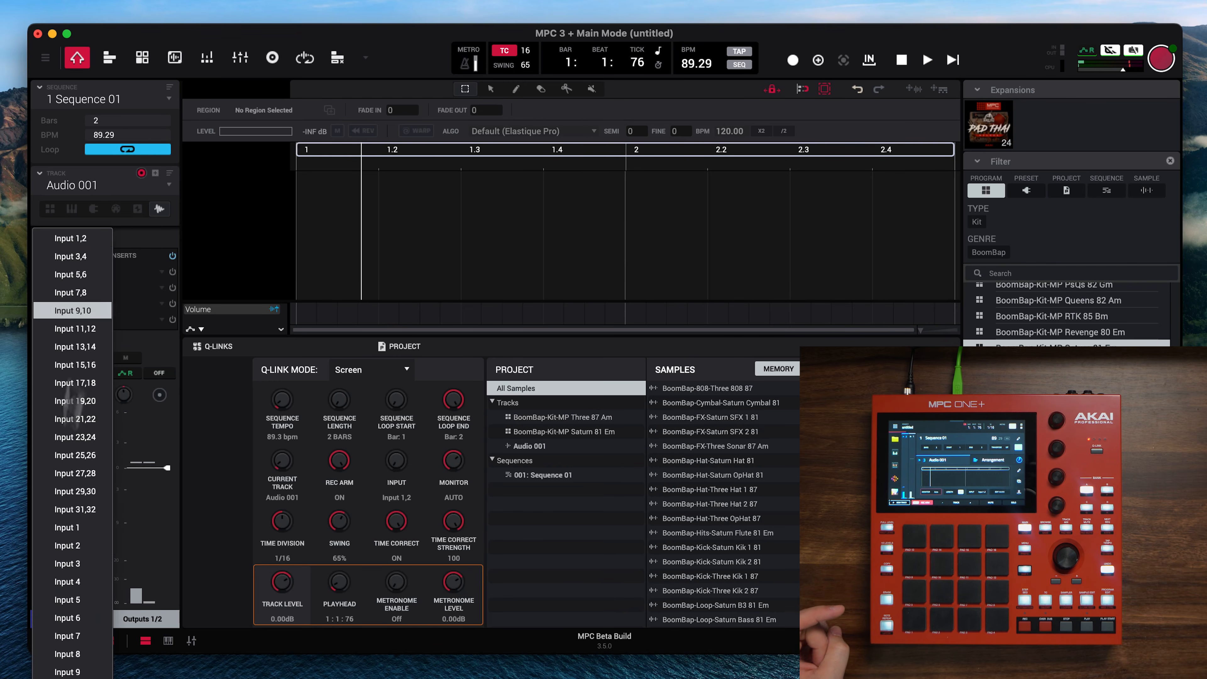
left_click(76, 563)
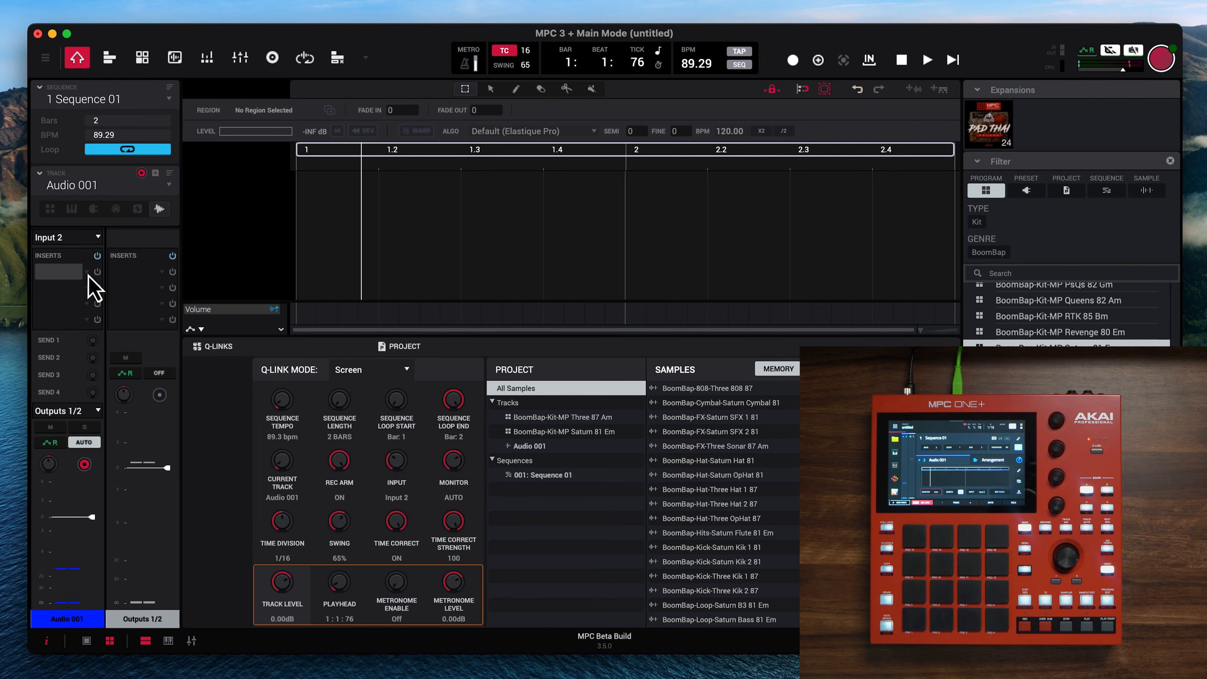
left_click(81, 277)
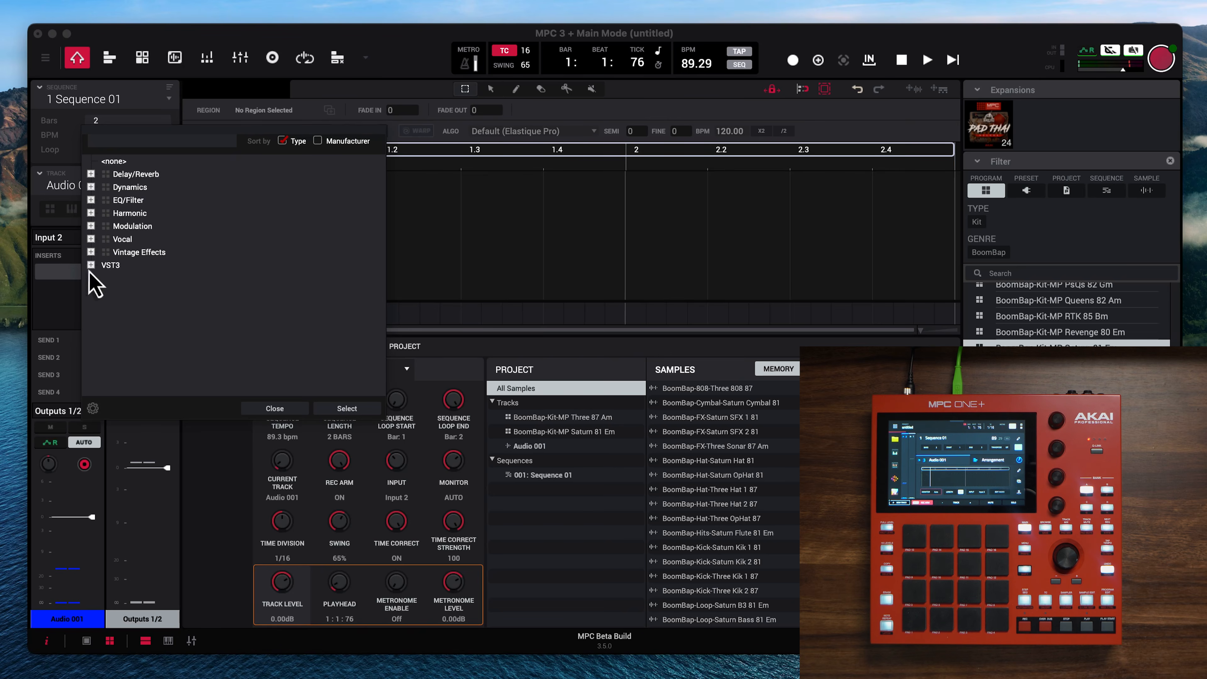
left_click(90, 264)
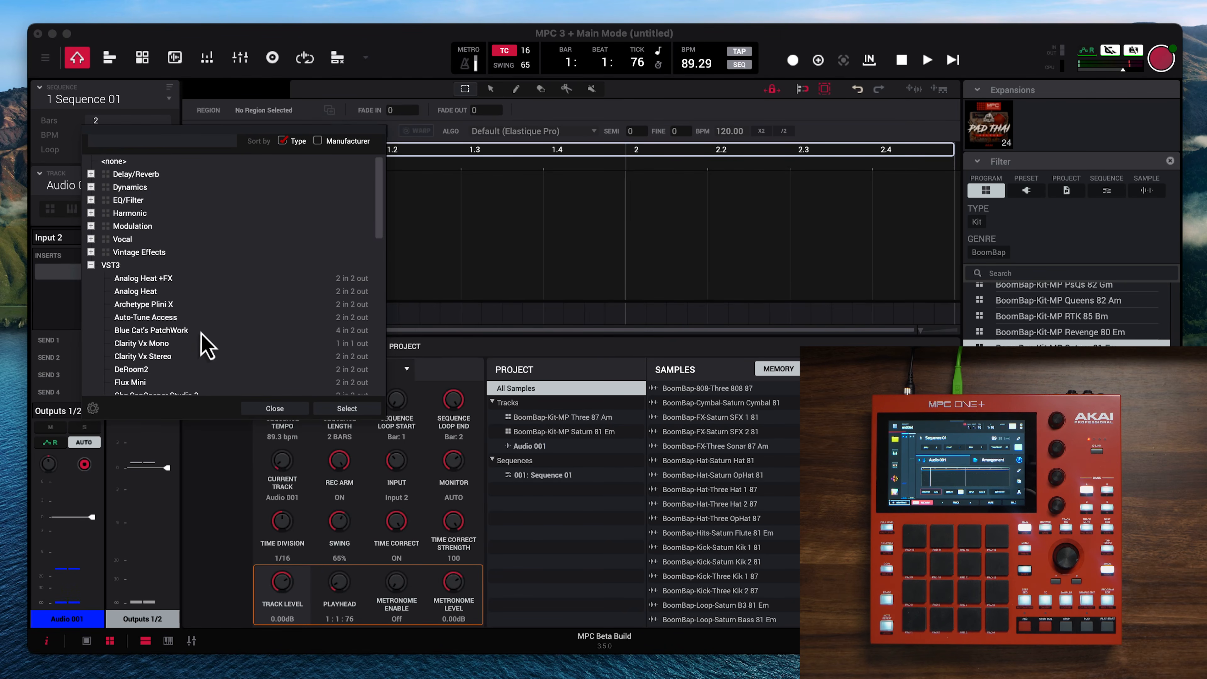
scroll(201, 333, "down", 8)
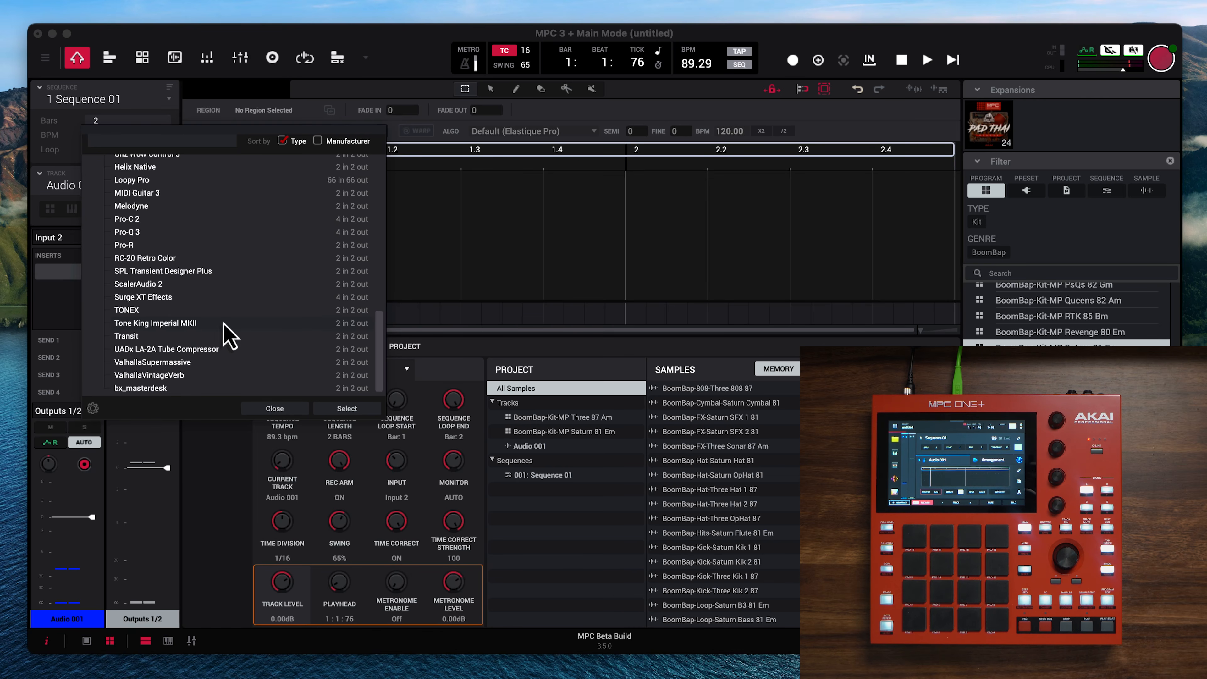
left_click(346, 408)
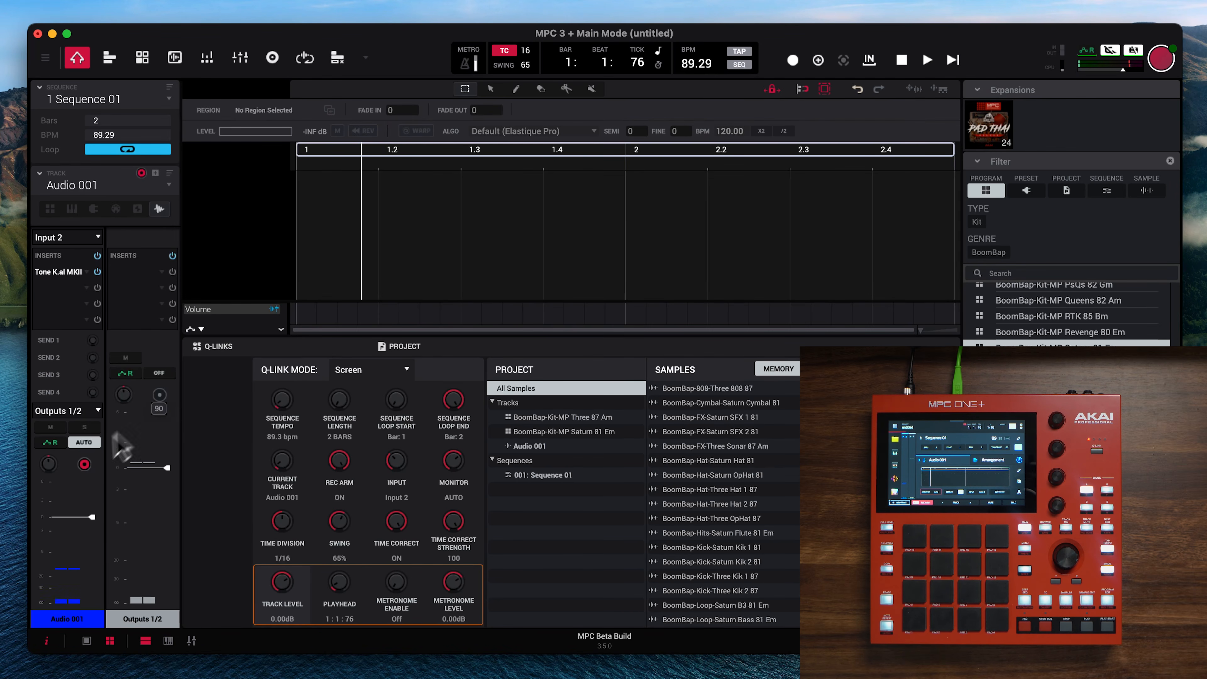
Cut the 65 Hz band to -12.0 dB in the Tone King equalizer and close the plugin window
left_click(60, 276)
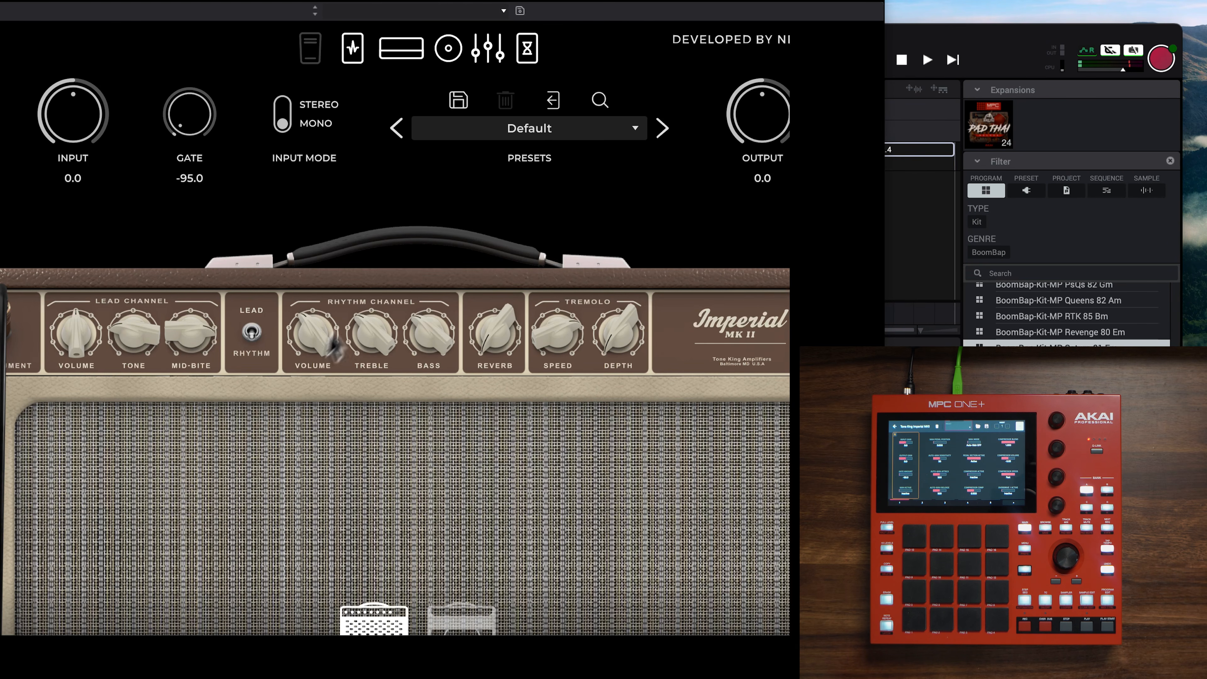
left_click(488, 48)
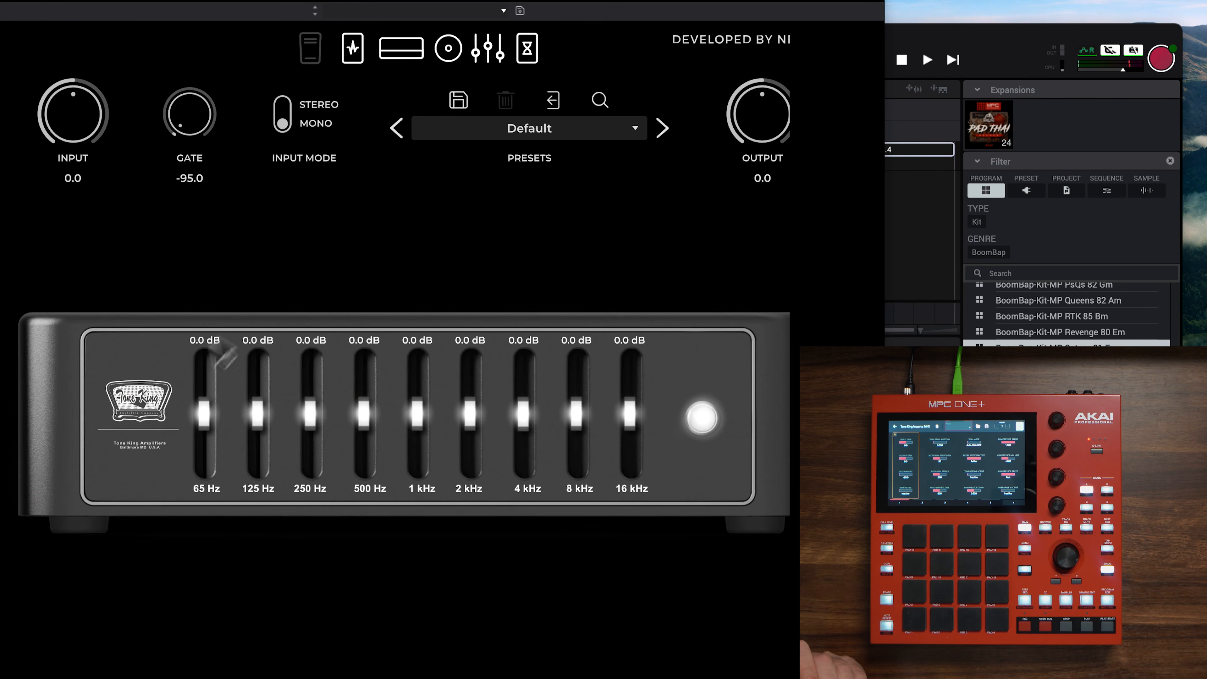
left_click_drag(204, 430, 209, 509)
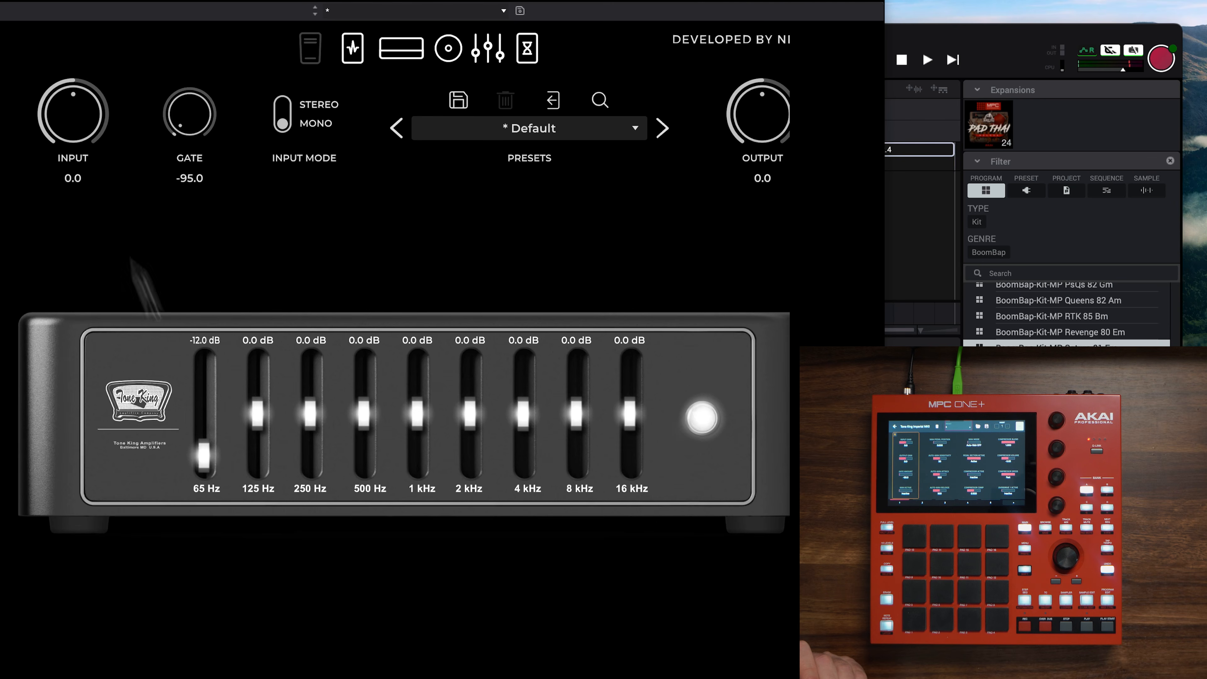
left_click(10, 2)
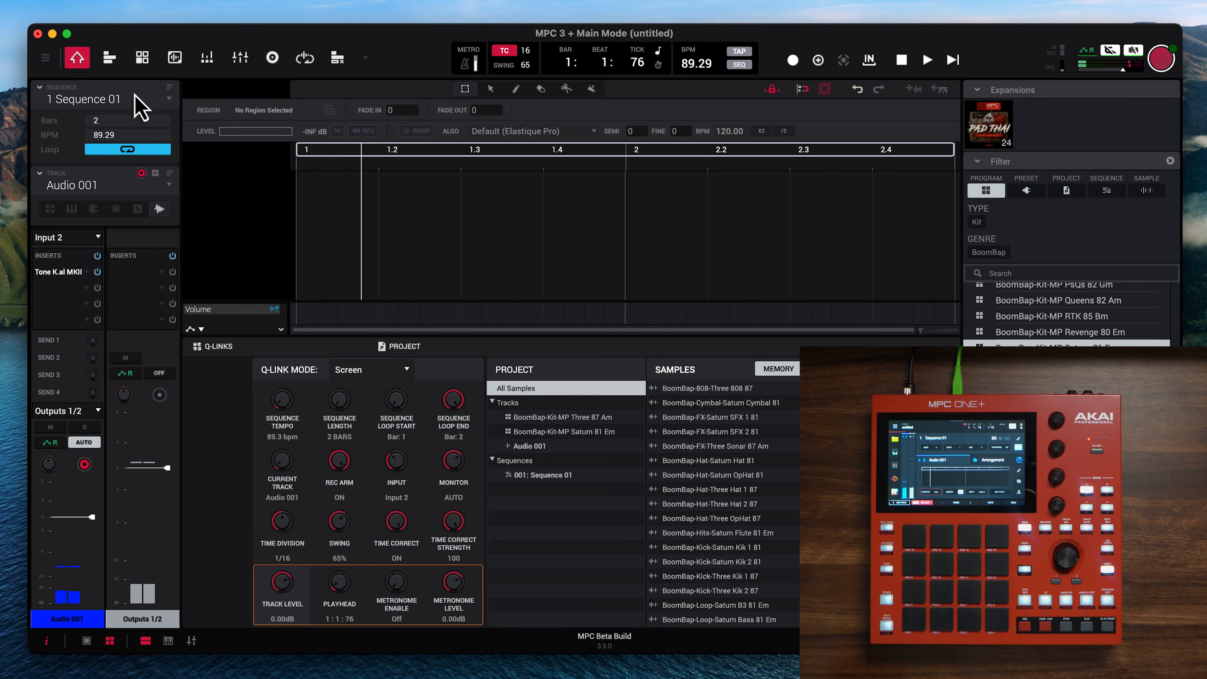
Adjust the rhythm channel volume in the Tone King amp section and set the plugin's output to 4.0
left_click(66, 278)
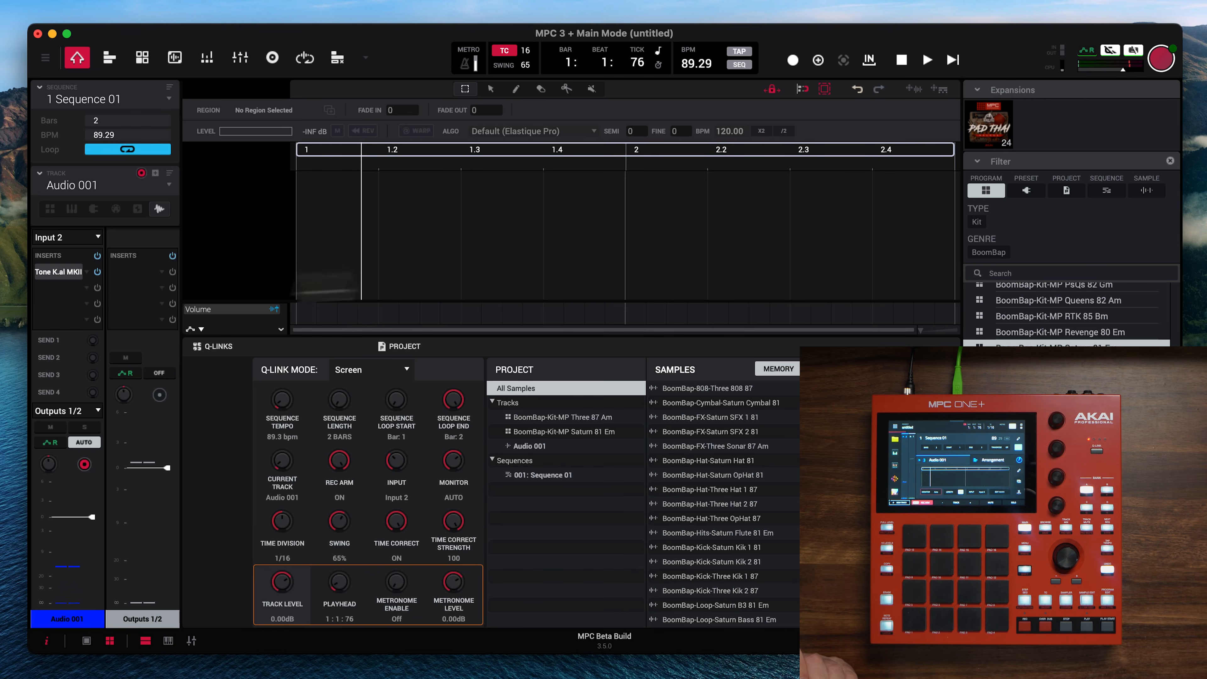
left_click(394, 56)
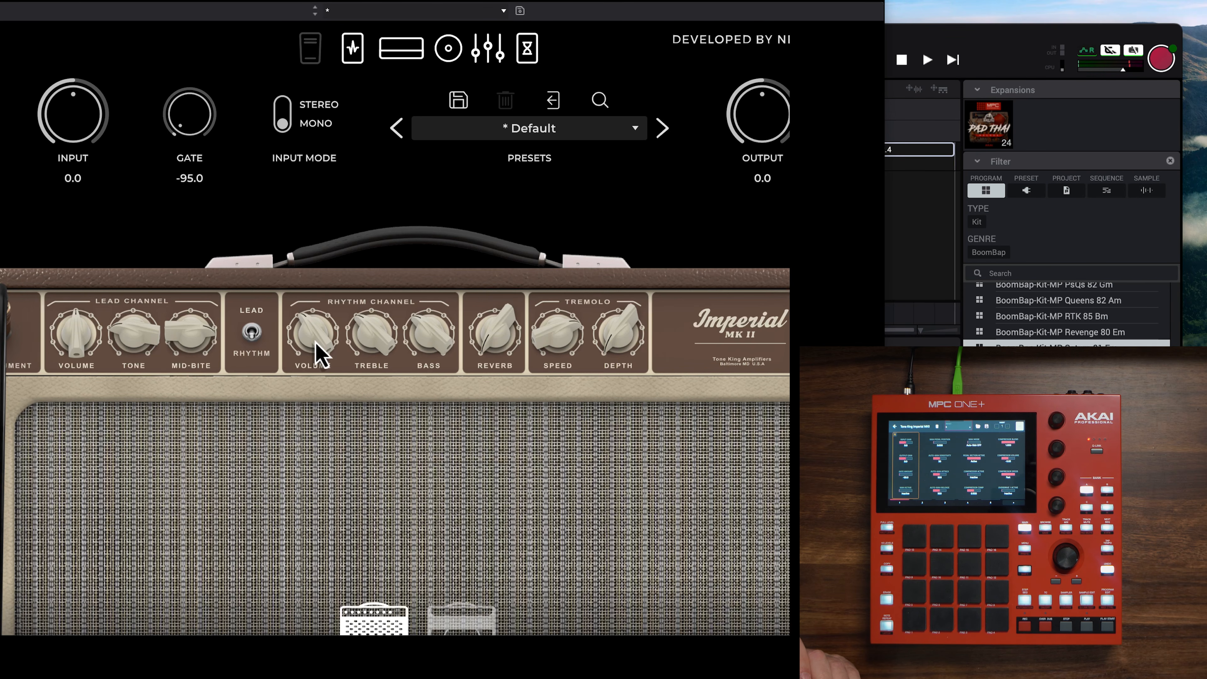
left_click_drag(314, 349, 315, 357)
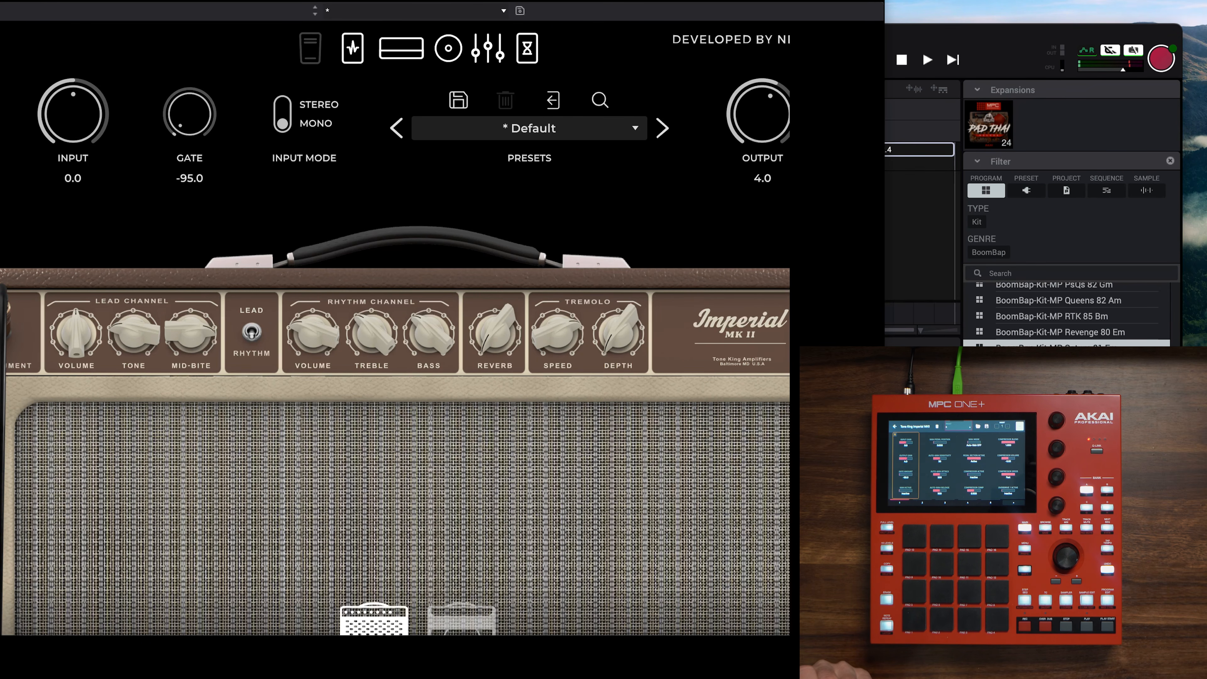
key("super+w")
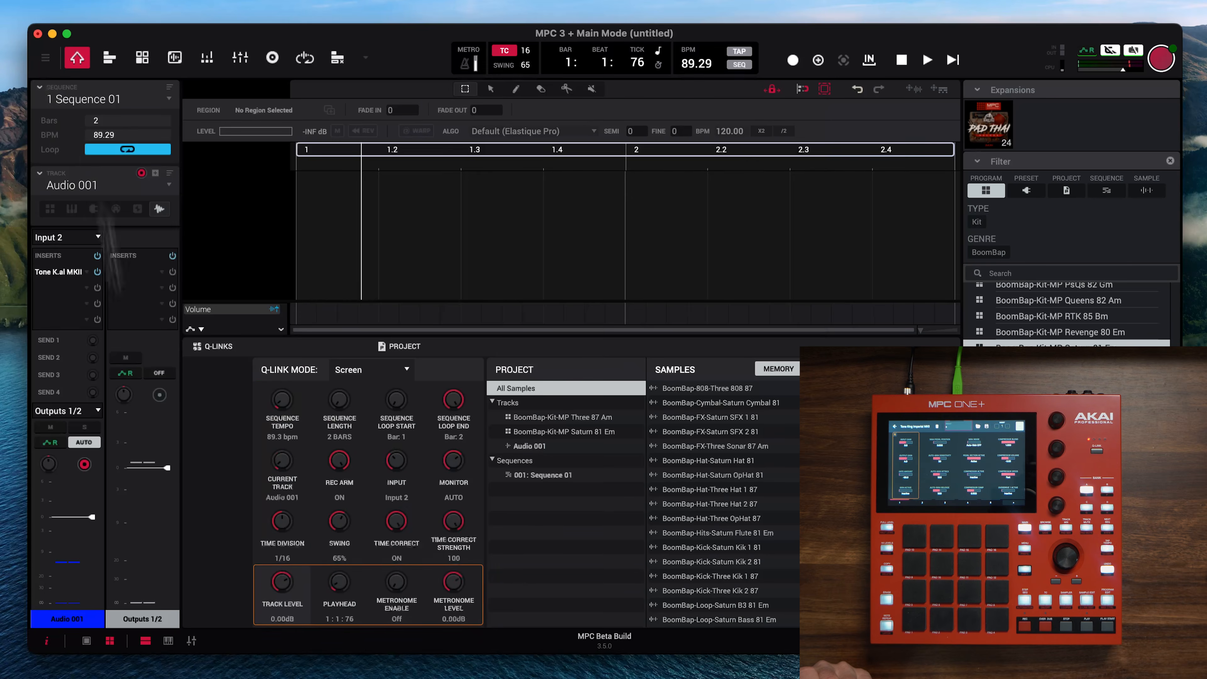
Load the VST3 plugin RC-20 Retro Color in Audio 001's second insert
left_click(66, 289)
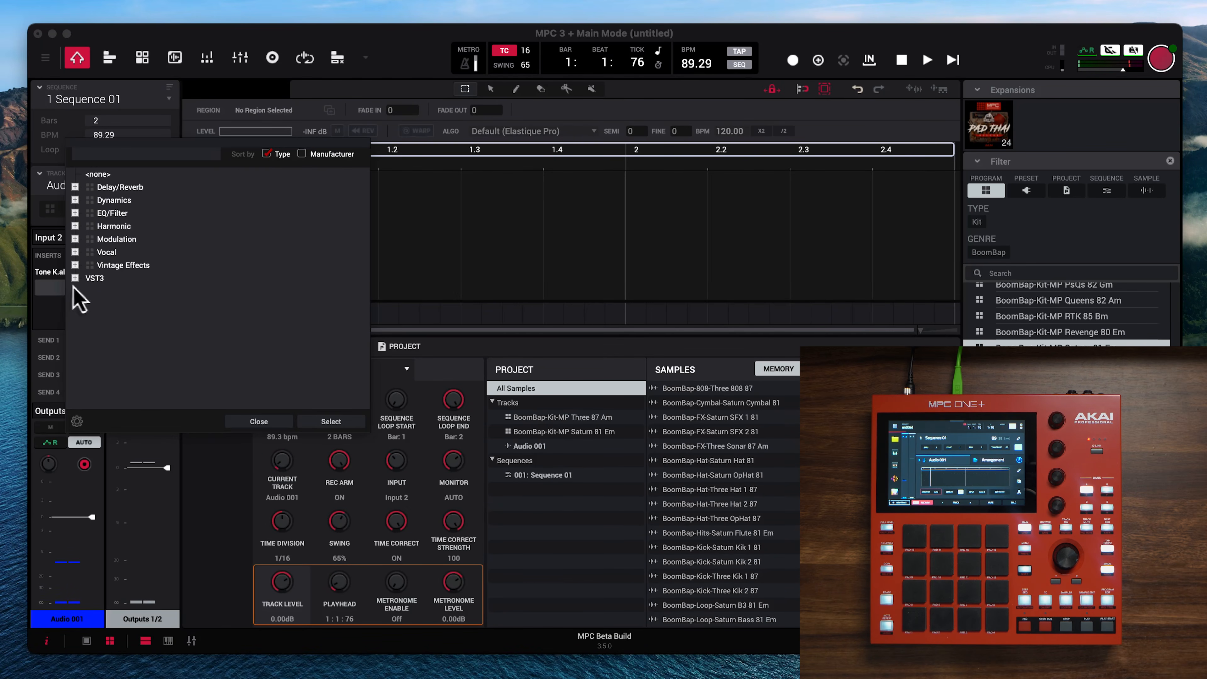
left_click(75, 277)
scroll(167, 339, "down", 5)
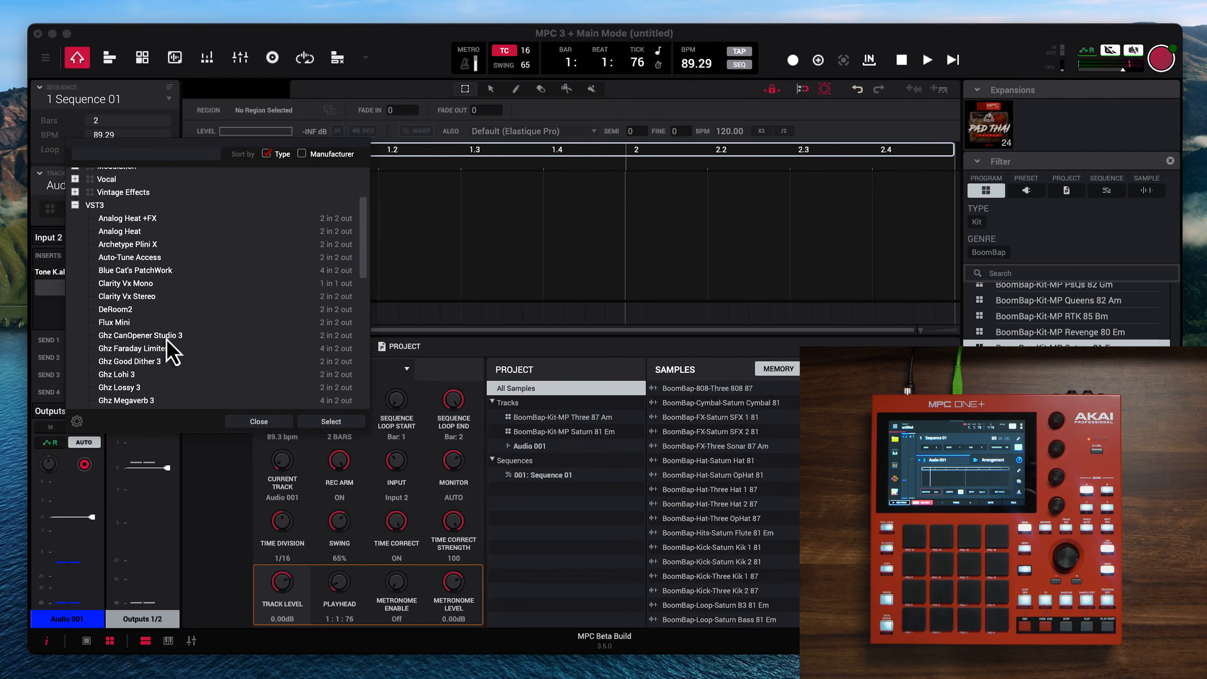
scroll(167, 339, "down", 7)
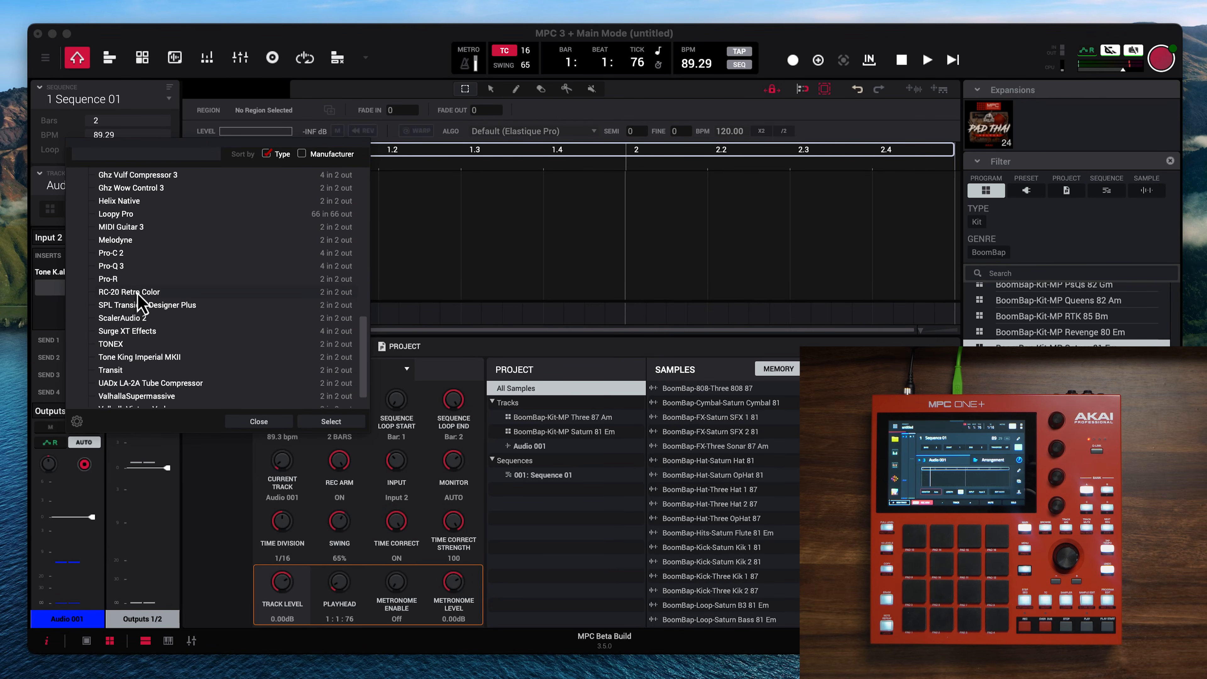
left_click(330, 422)
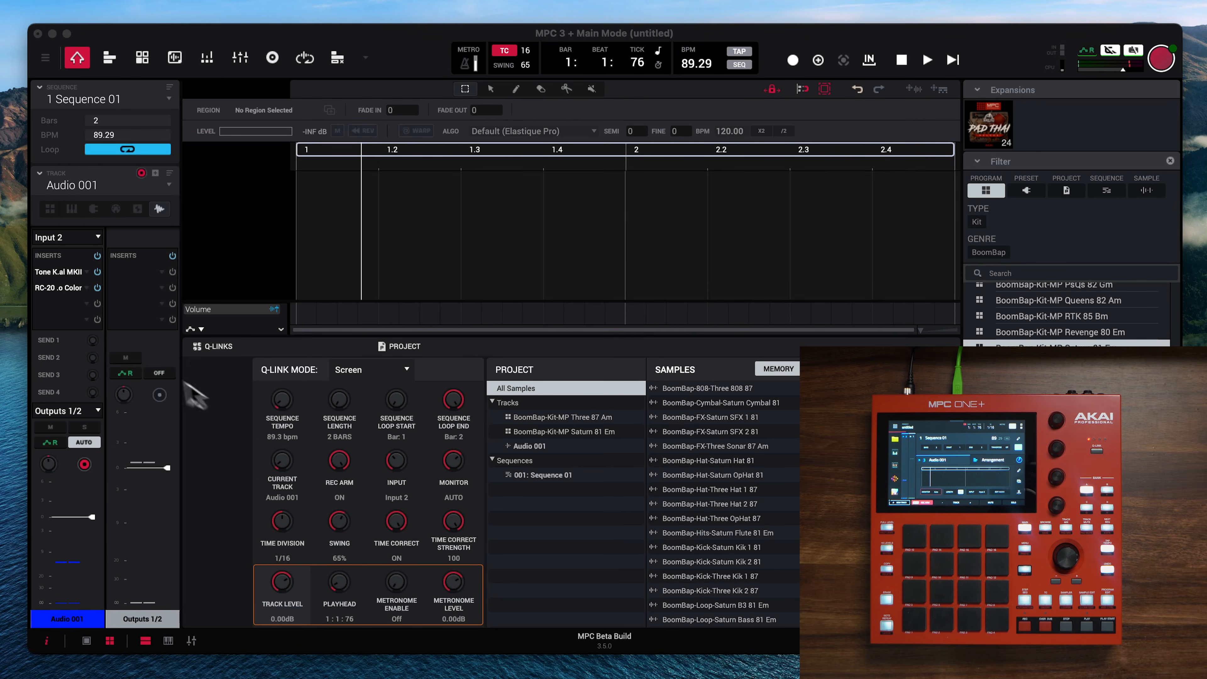
Turn down the Noise amount and enable the Space module in RC-20 Retro Color, using the Vinyl 1 preset
left_click(56, 289)
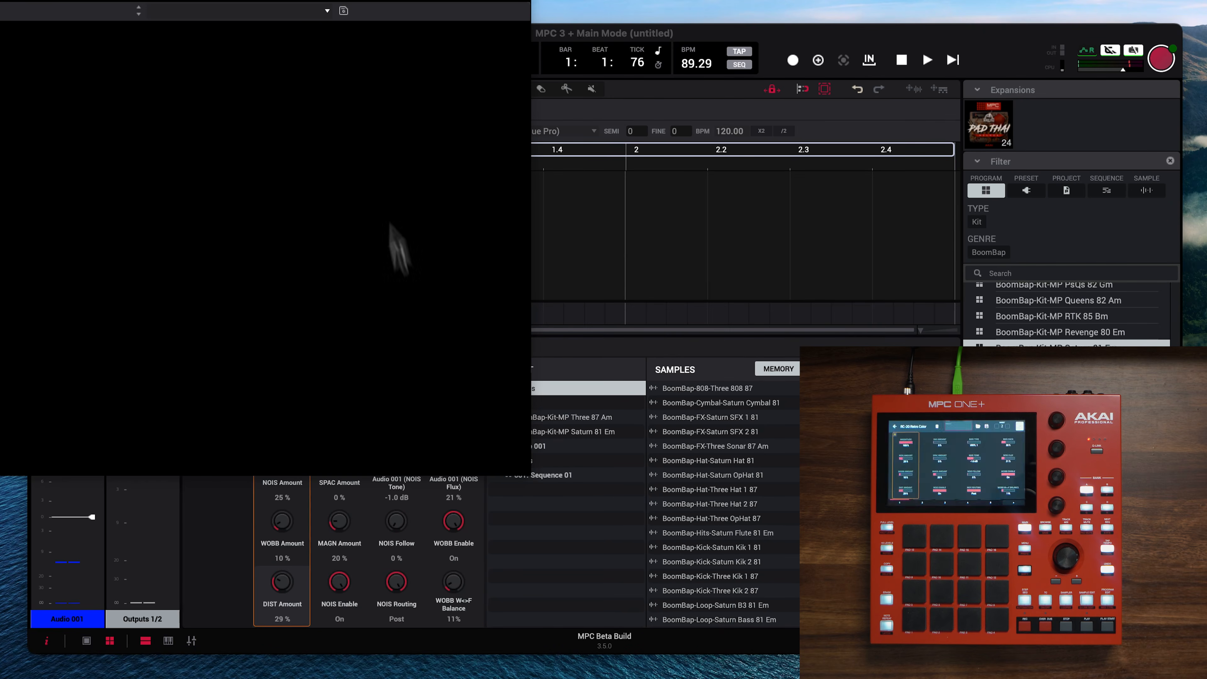
left_click_drag(413, 13, 574, 96)
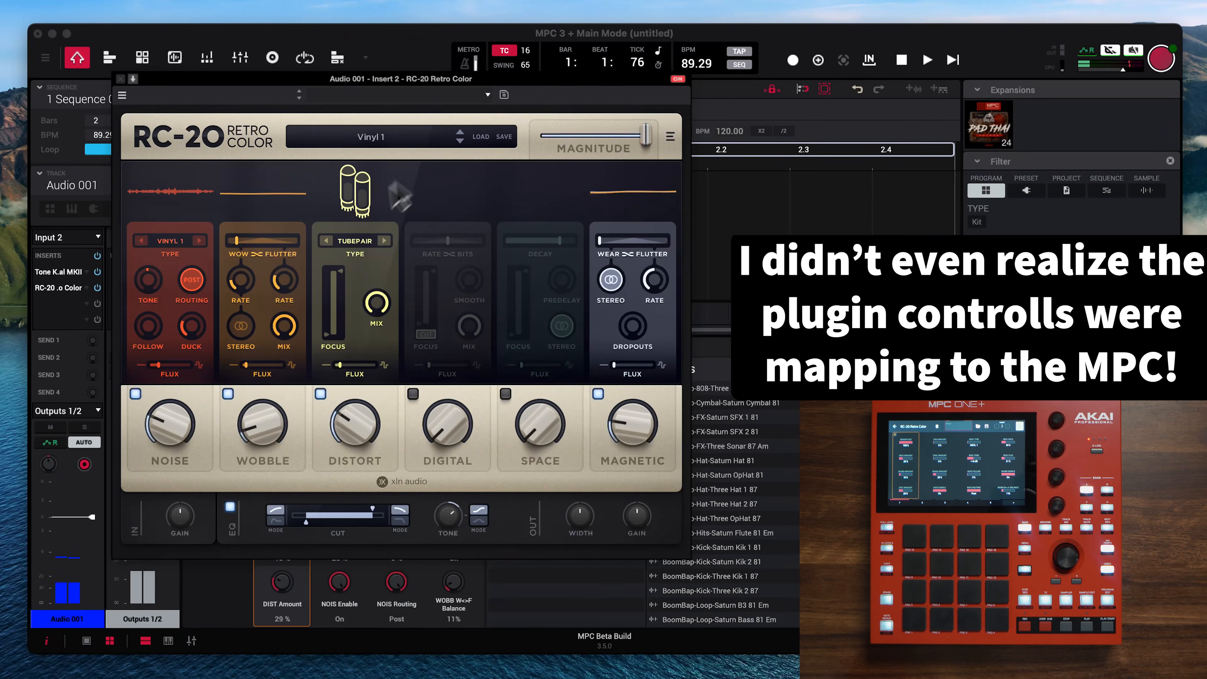
left_click_drag(182, 419, 188, 475)
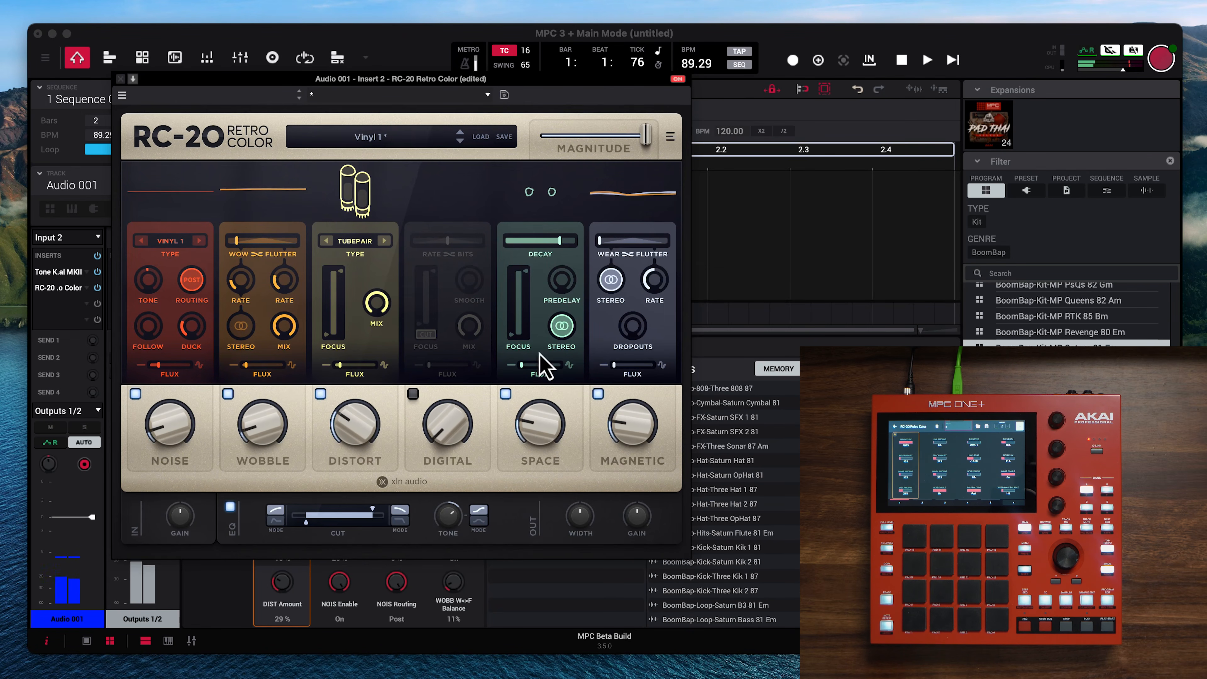
left_click(121, 79)
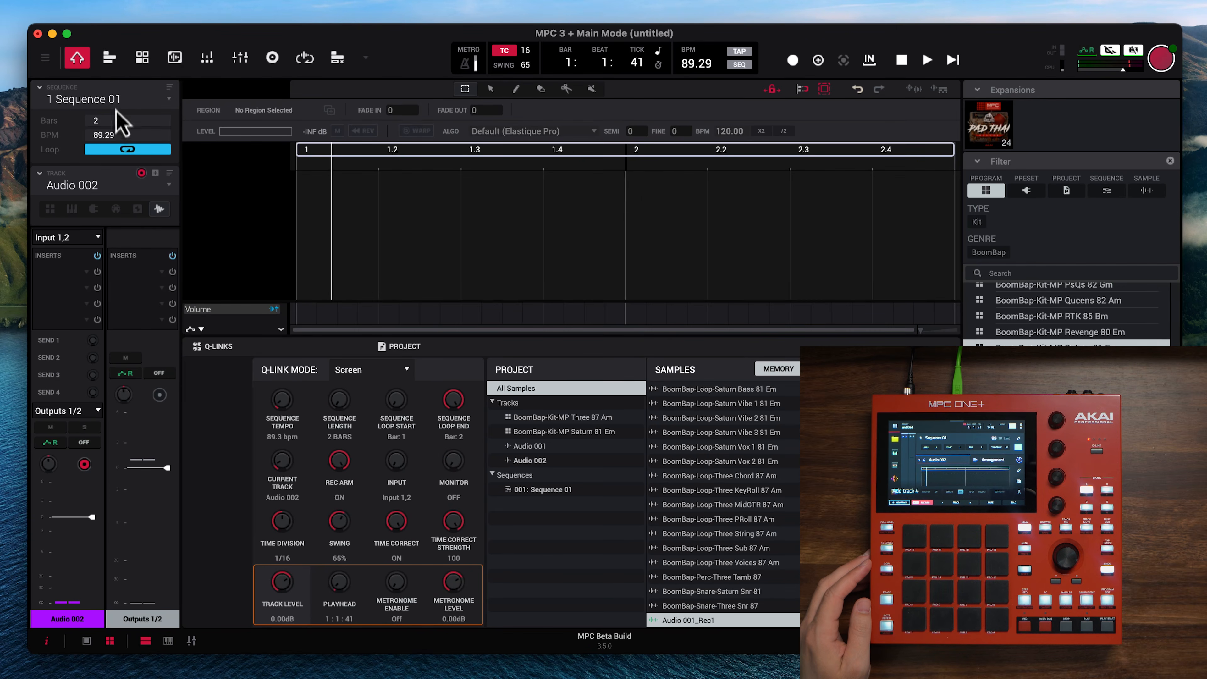
Load Archetype Plini X in Audio 002's first insert and set the track to Input 2 with Auto monitoring
left_click(55, 278)
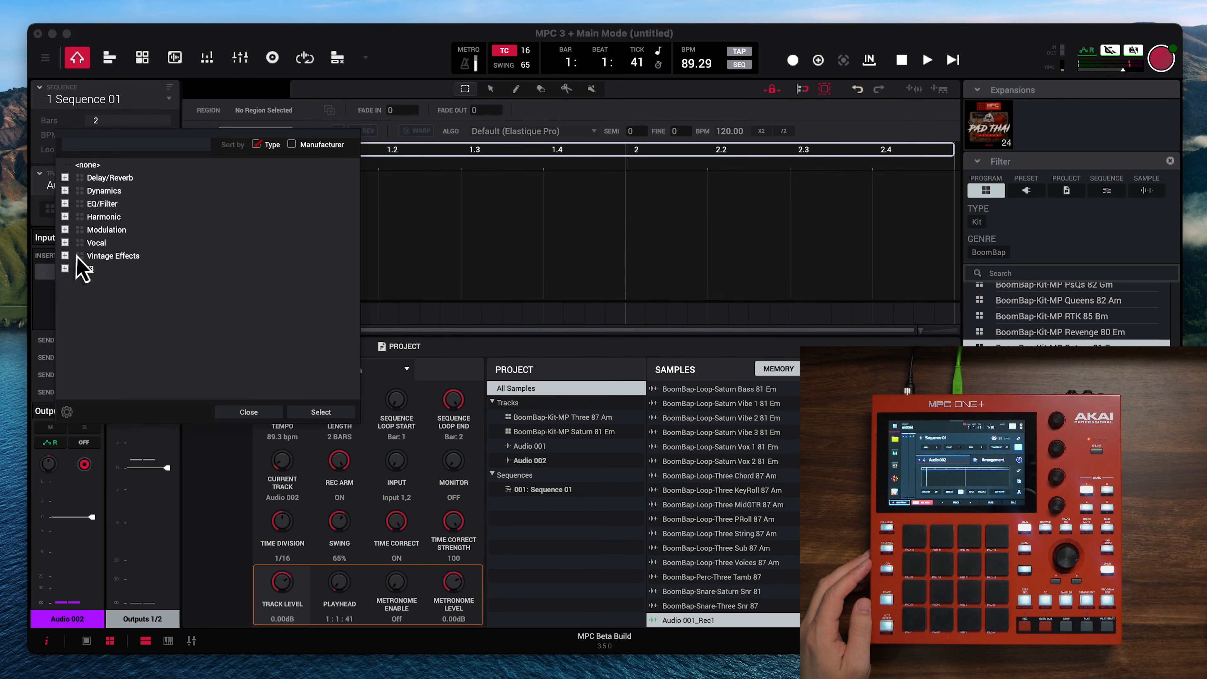
left_click(66, 269)
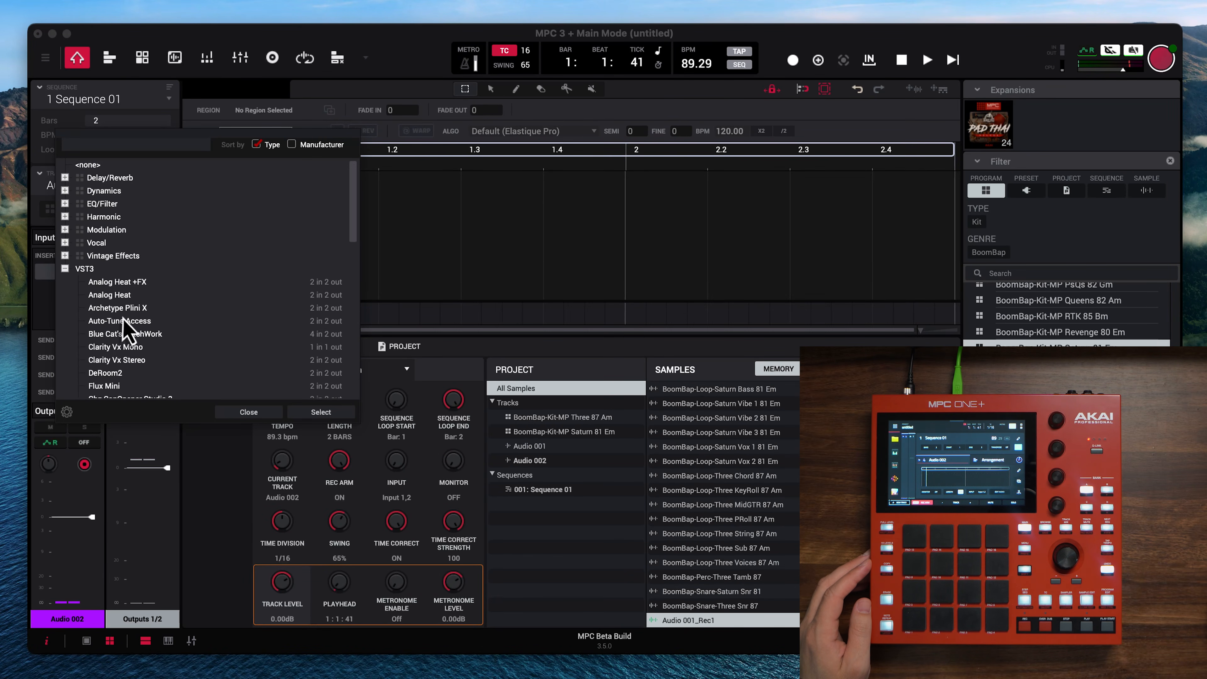
left_click(318, 413)
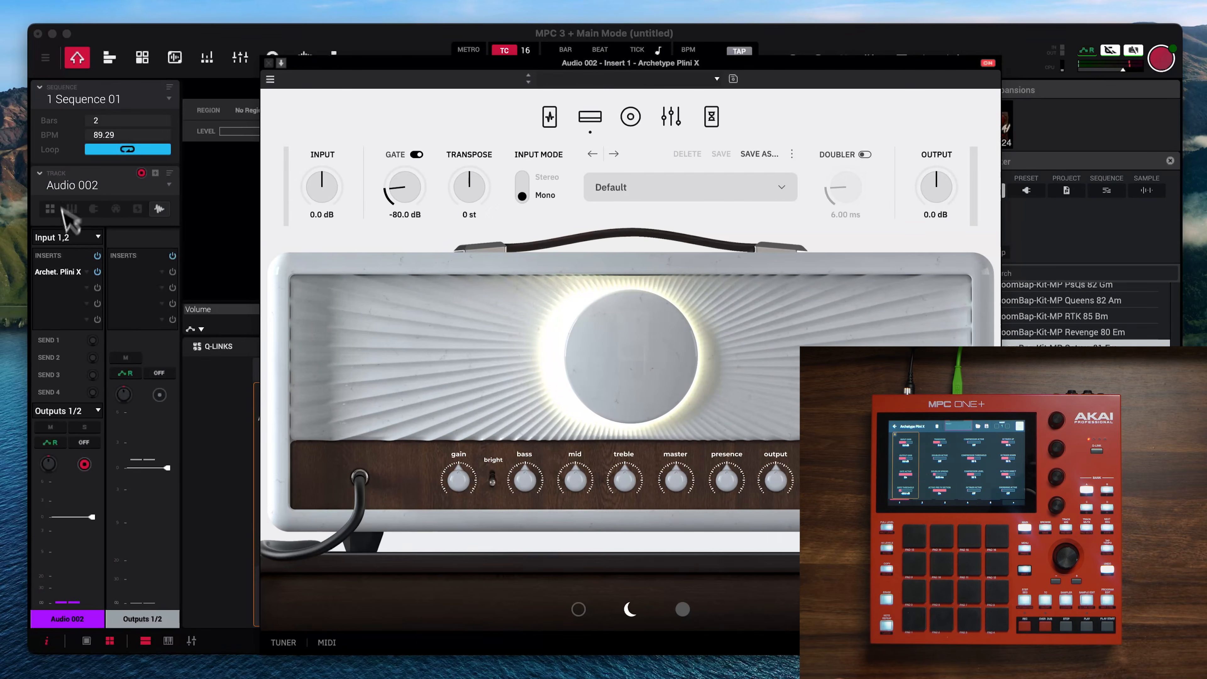
left_click(67, 237)
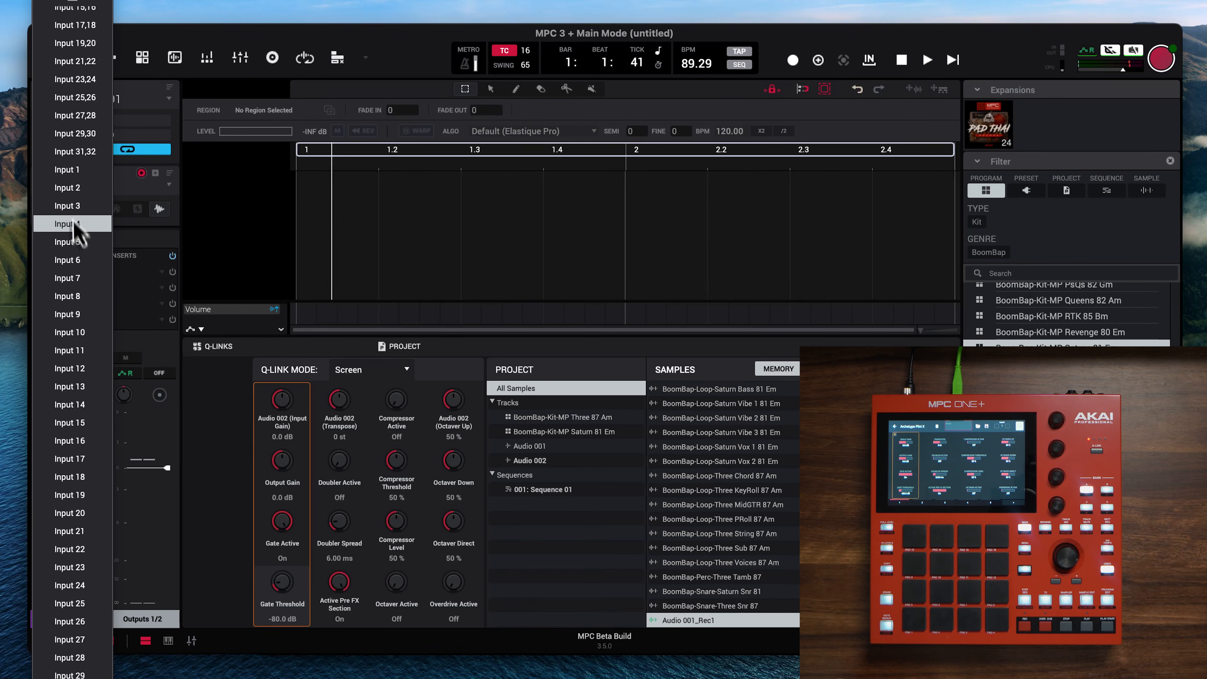
left_click(72, 189)
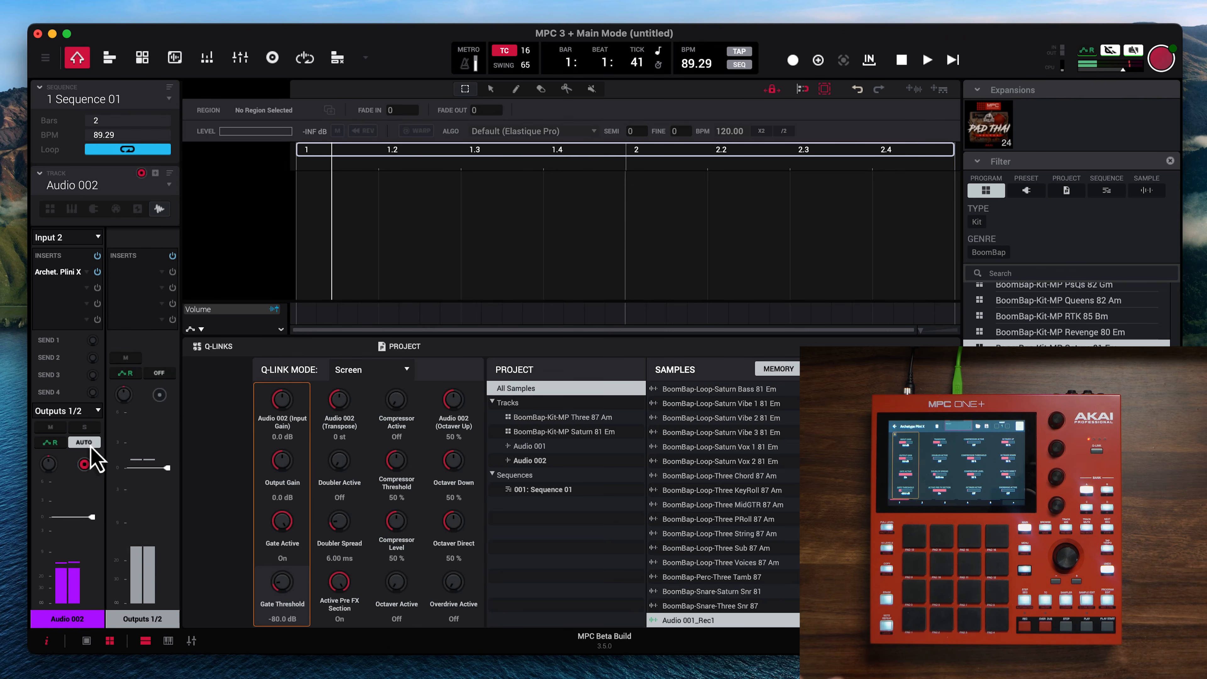
Open Archetype Plini X on Audio 002 and load a factory preset from the Neural DSP preset folder
double_click(66, 275)
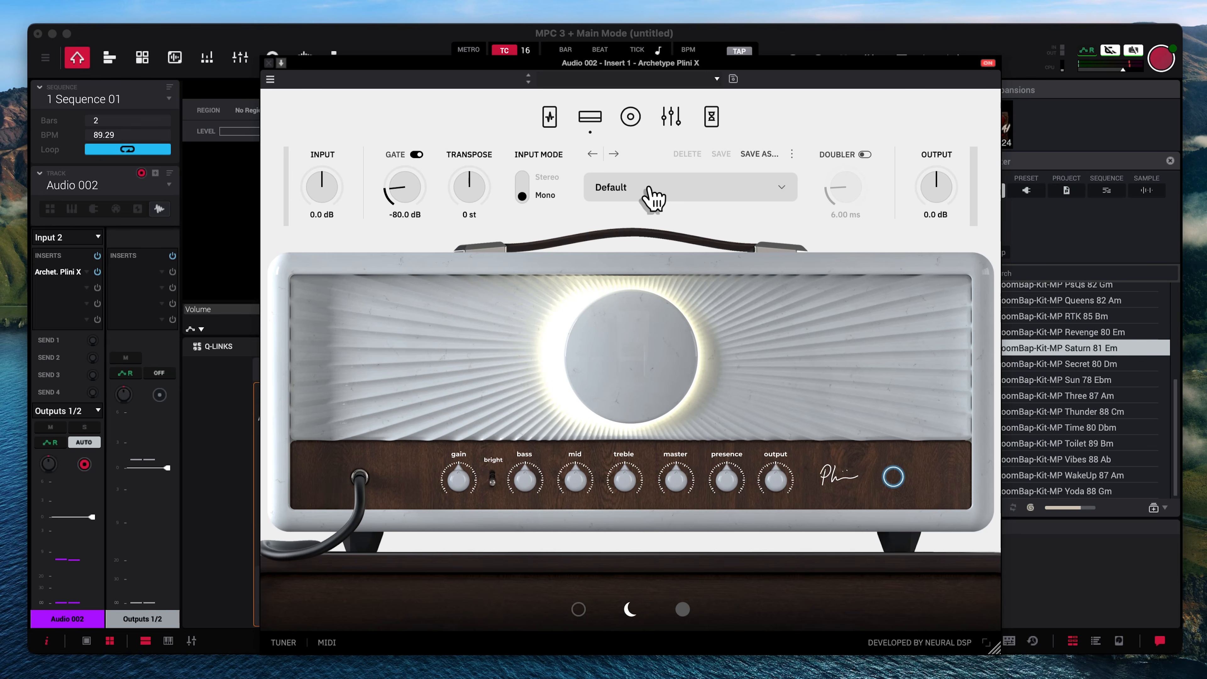
left_click(653, 197)
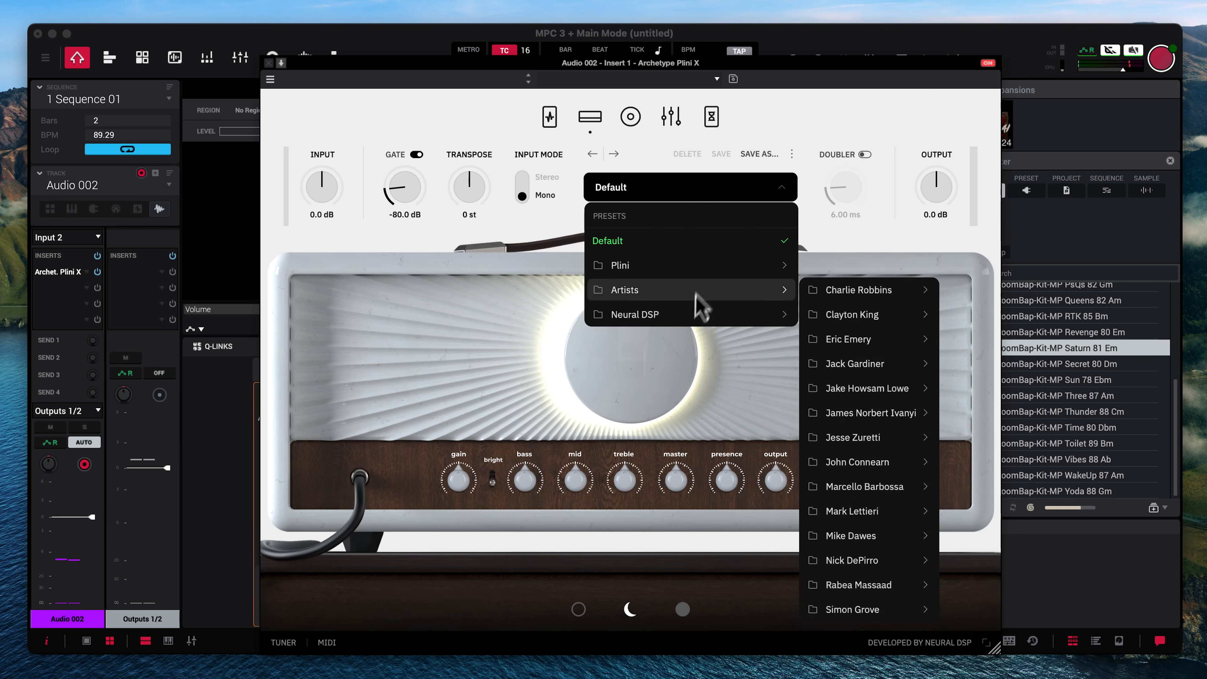
mouse_move(703, 276)
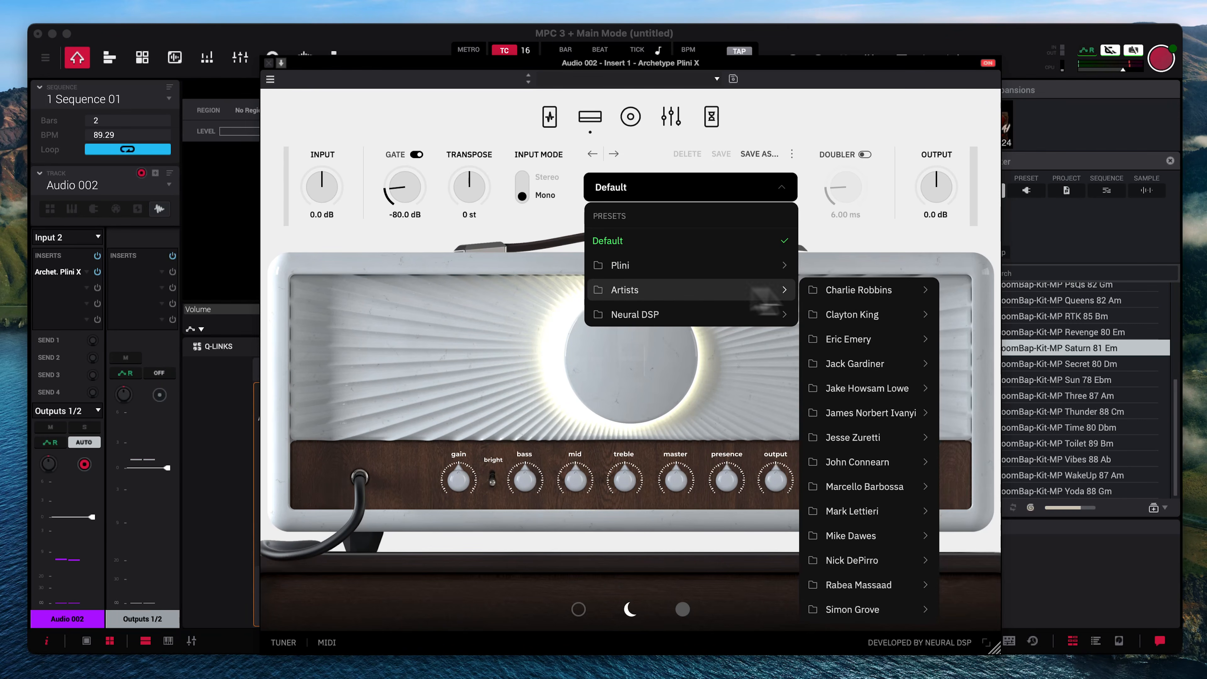
mouse_move(755, 316)
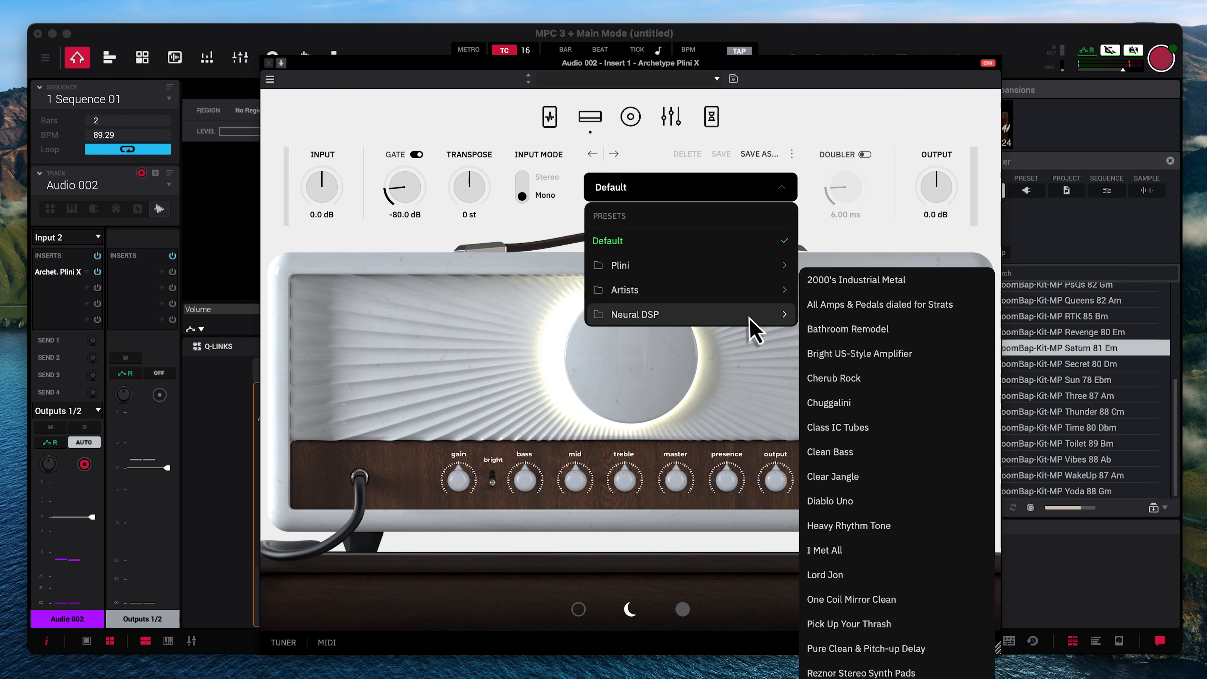
left_click(856, 462)
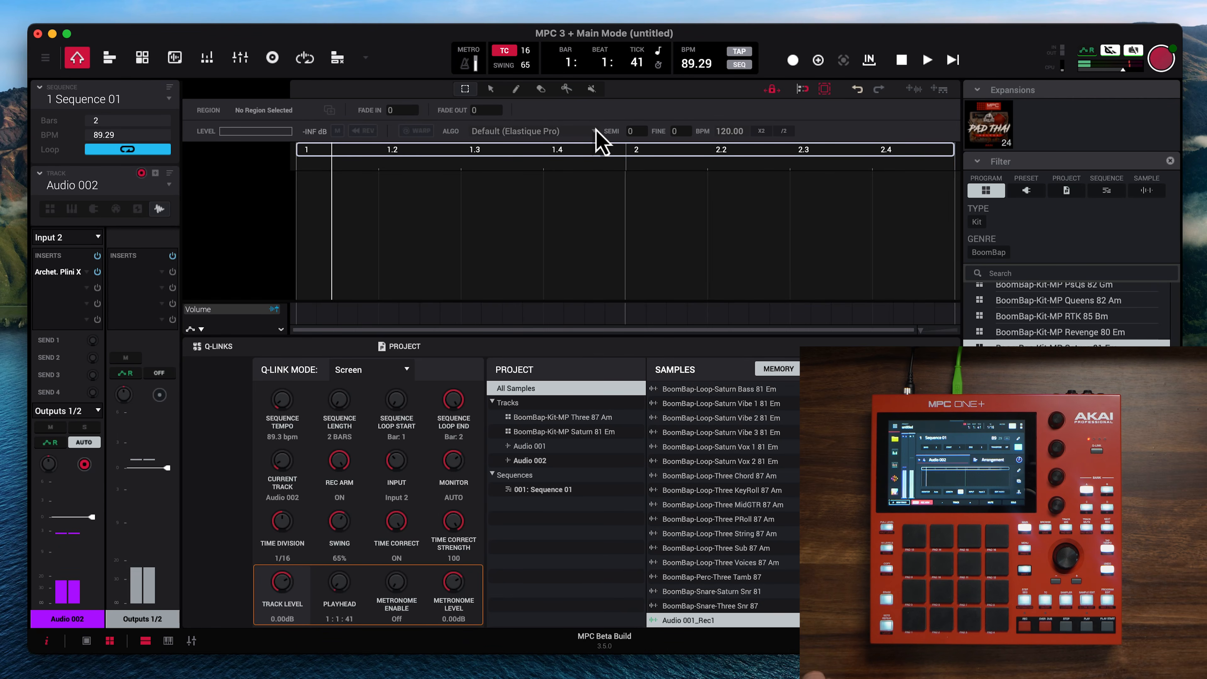
Record a guitar part over the two-bar loop on Audio 002
key("space")
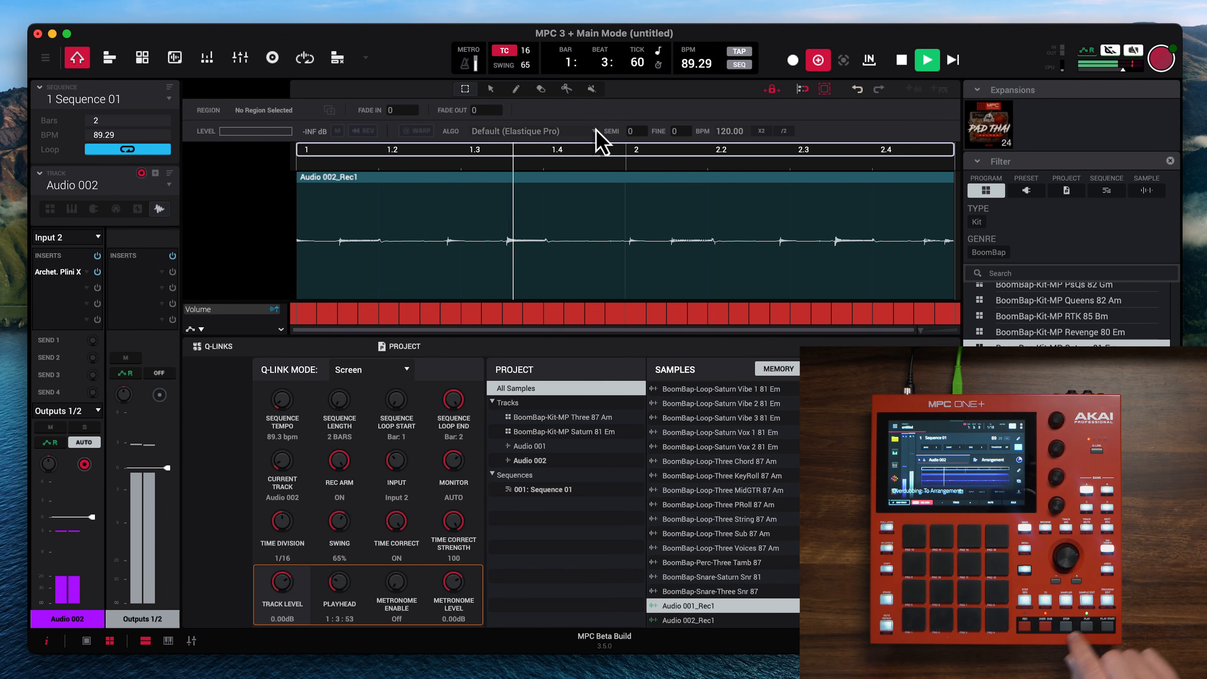
key("super+z")
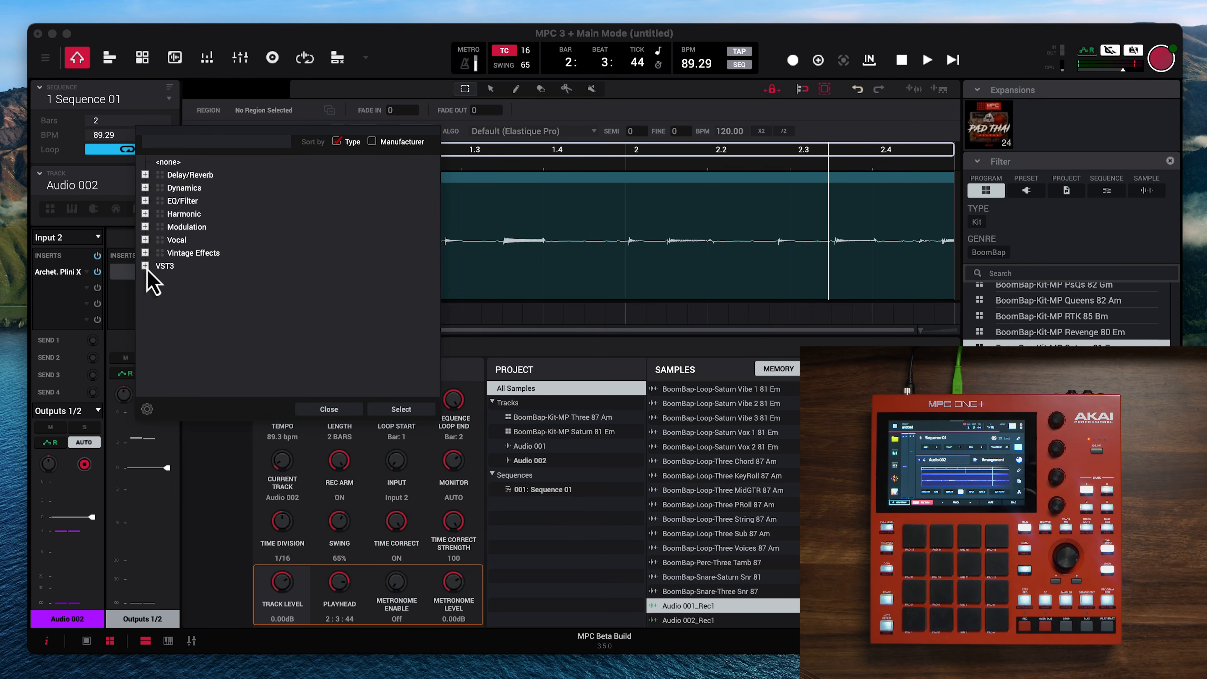
Load the VST3 plugin Pro-Q 3 in the first insert of Outputs 1/2
left_click(145, 268)
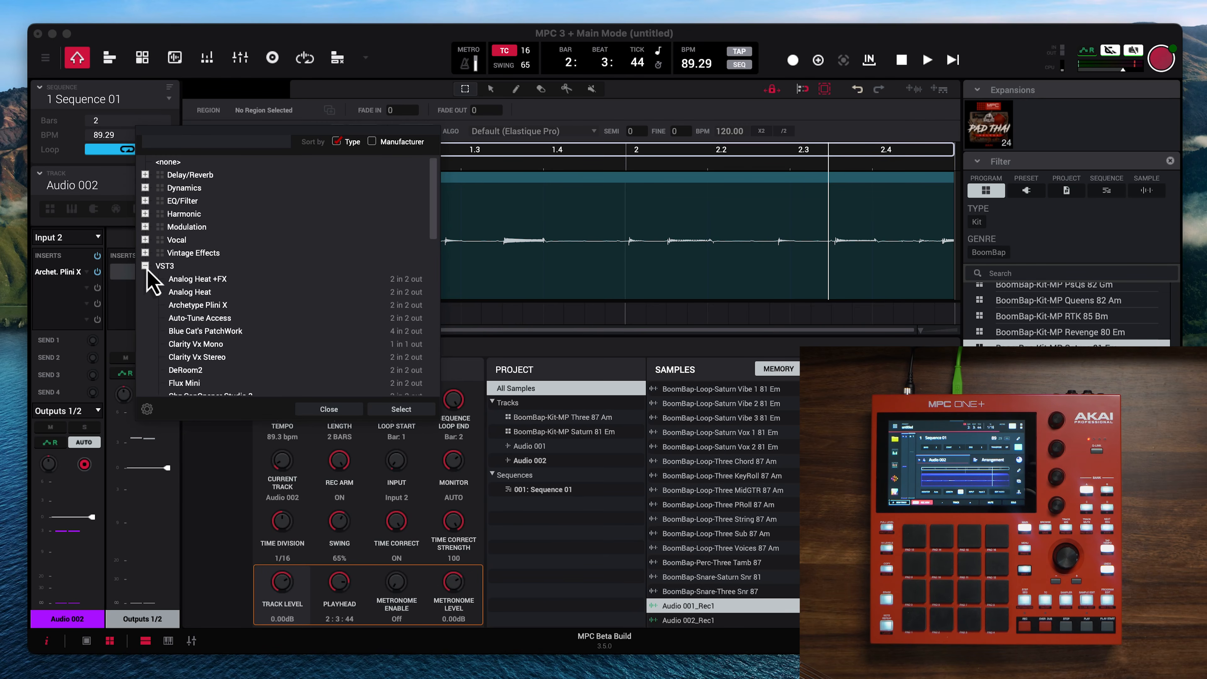
scroll(204, 308, "down", 1)
scroll(203, 301, "down", 6)
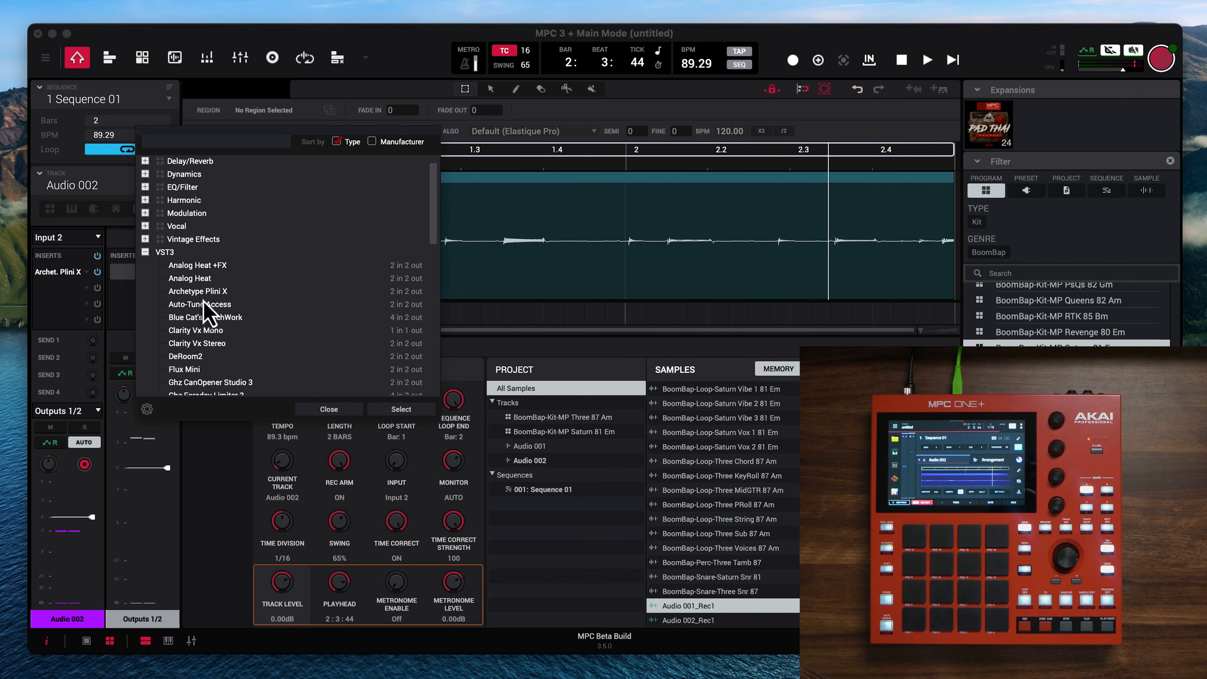
scroll(206, 312, "down", 3)
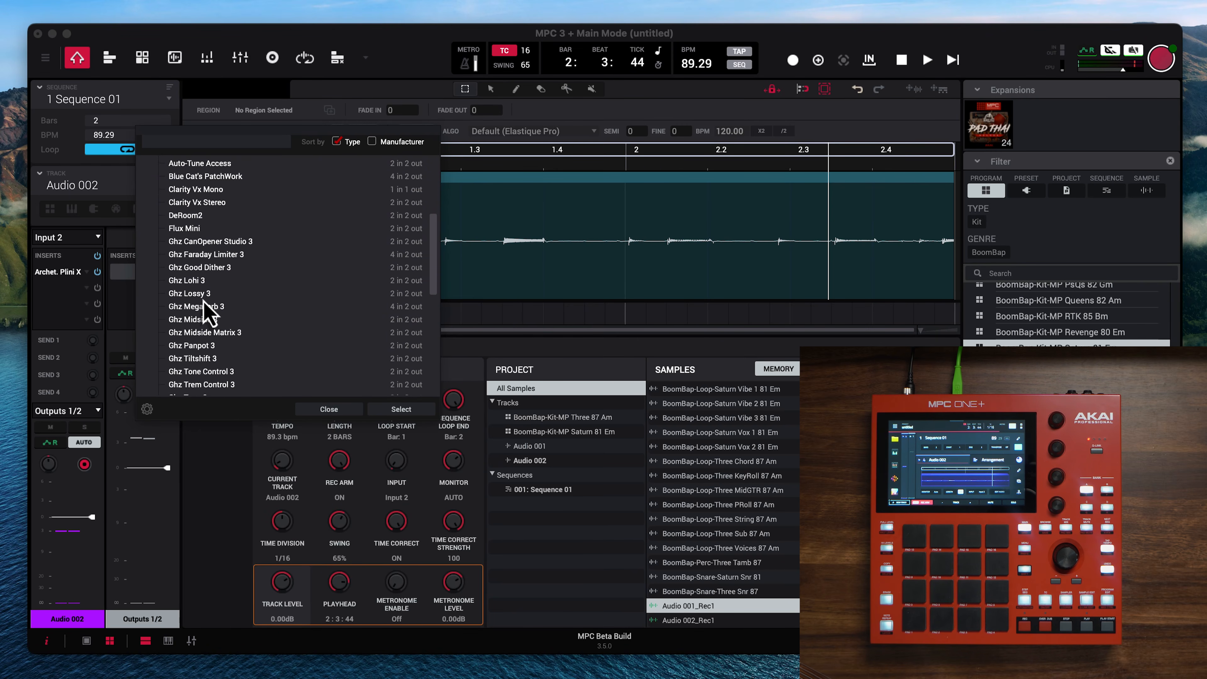
scroll(205, 313, "down", 3)
scroll(205, 302, "up", 6)
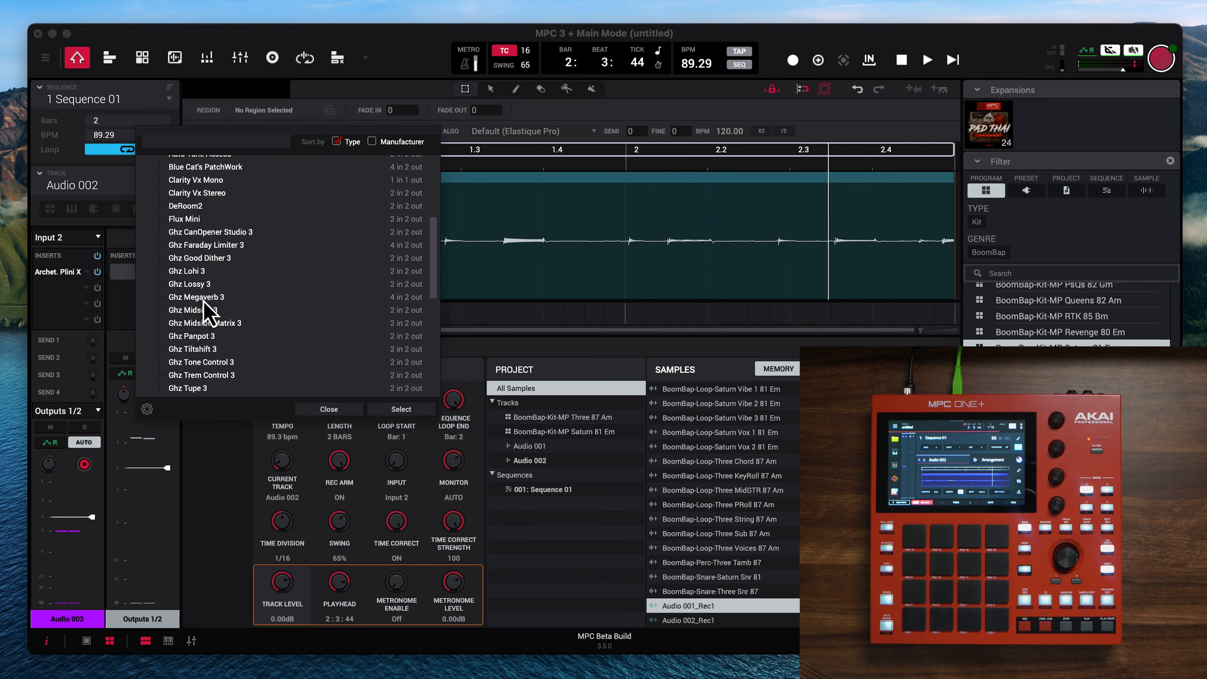
scroll(205, 312, "up", 1)
scroll(205, 309, "down", 20)
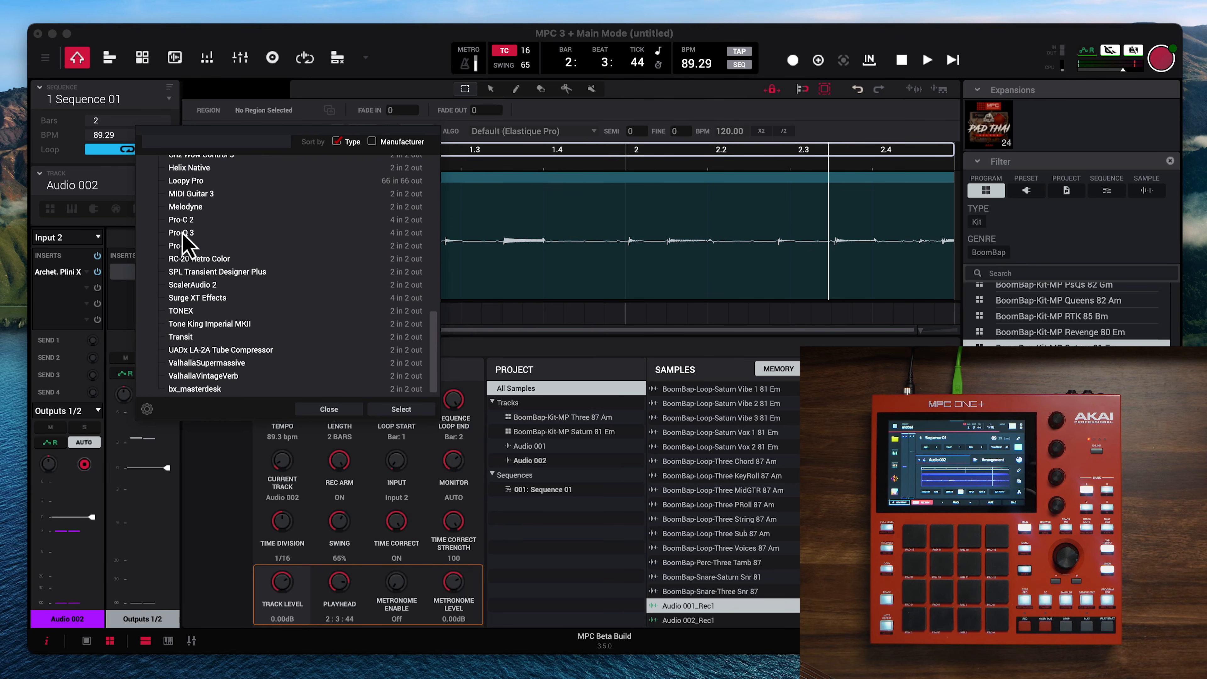
left_click(400, 410)
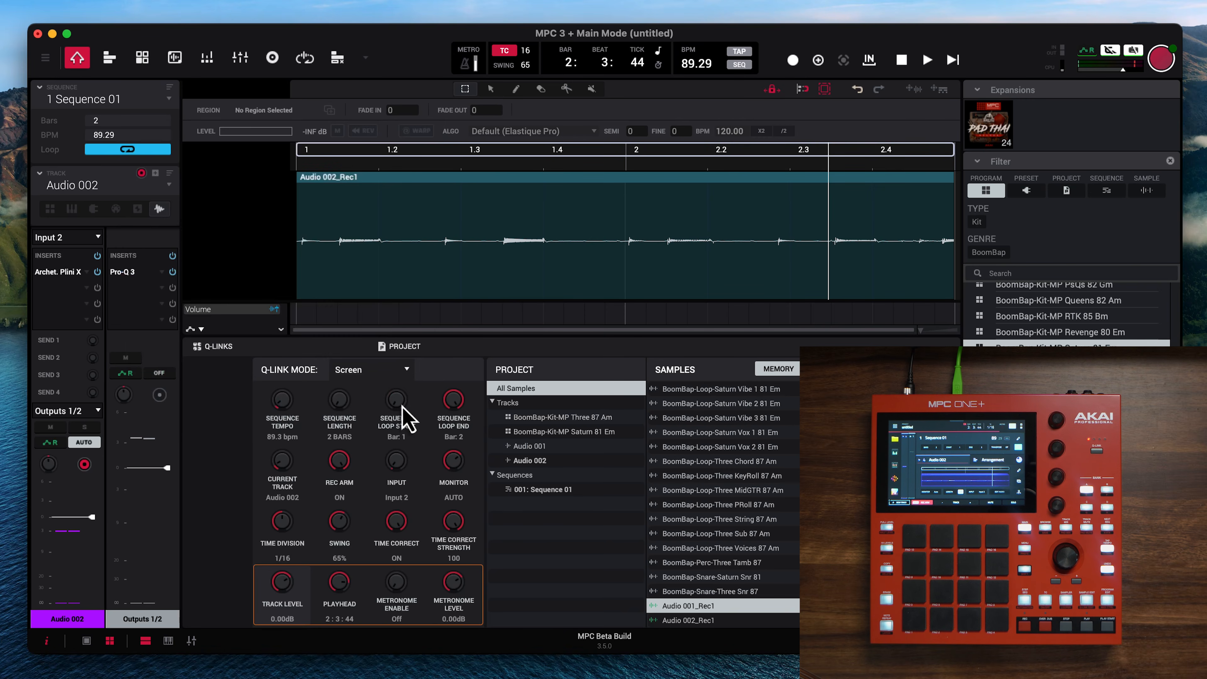
Check the mix in the Pro-Q 3 analyzer, load the preset Mix de-clutter (mid), and close the plugin window
left_click(133, 272)
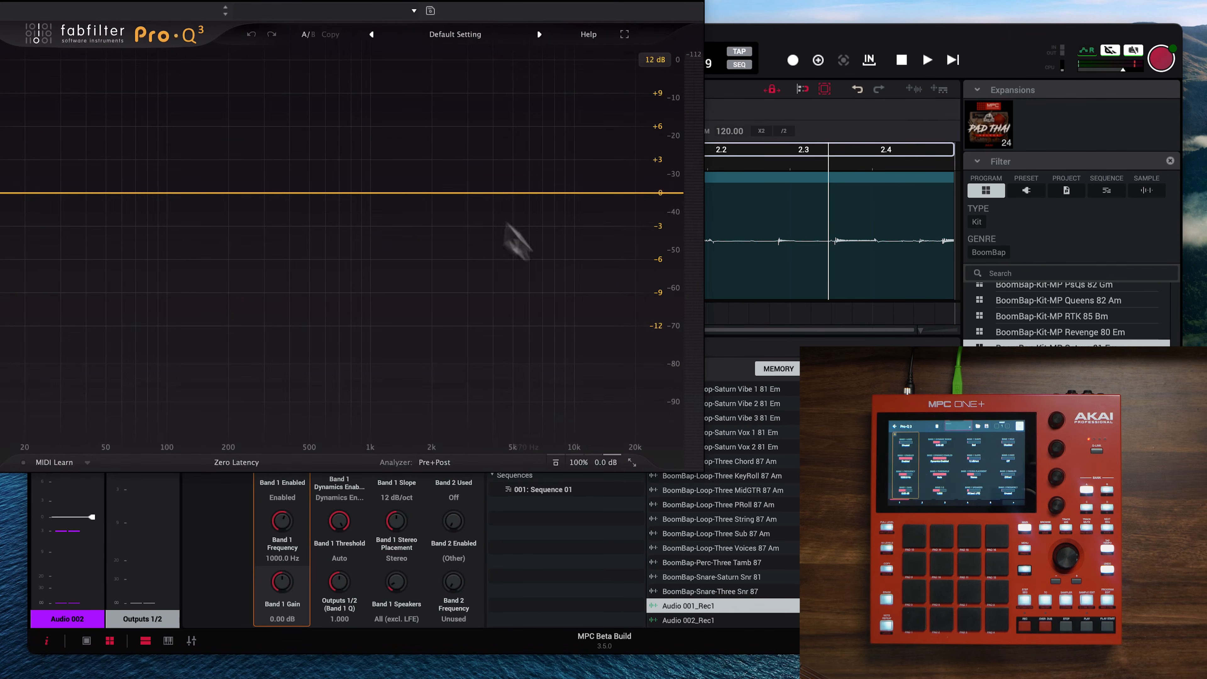
left_click_drag(507, 1, 616, 38)
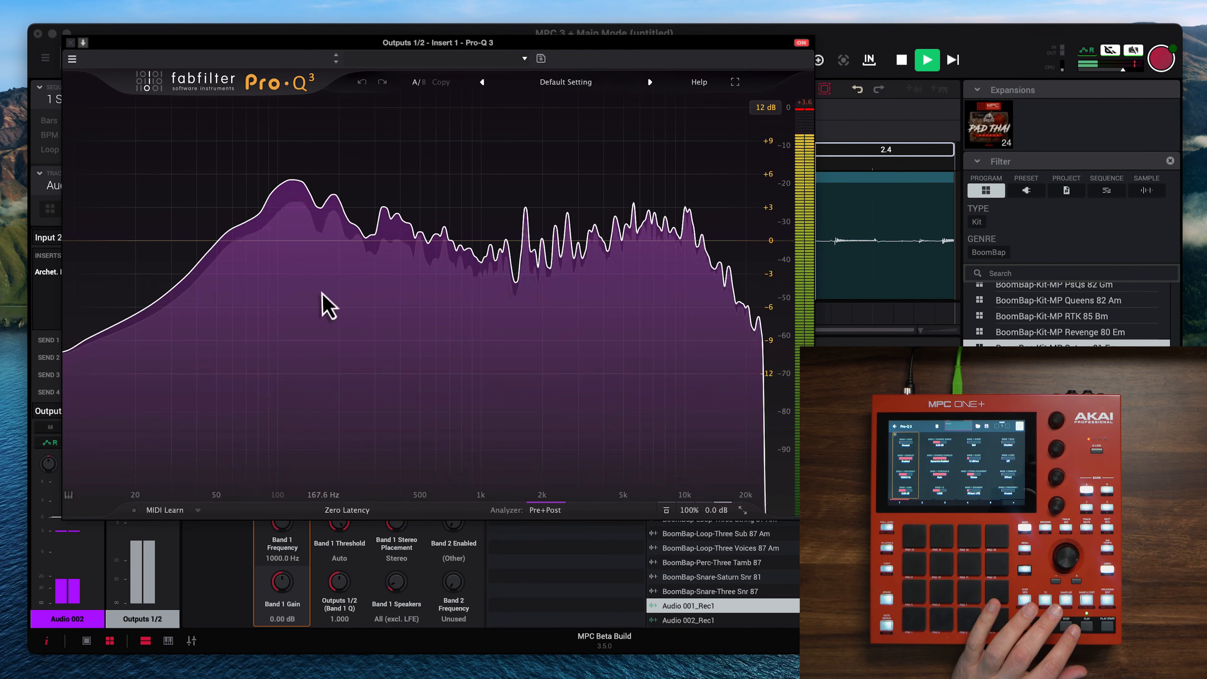
mouse_move(326, 272)
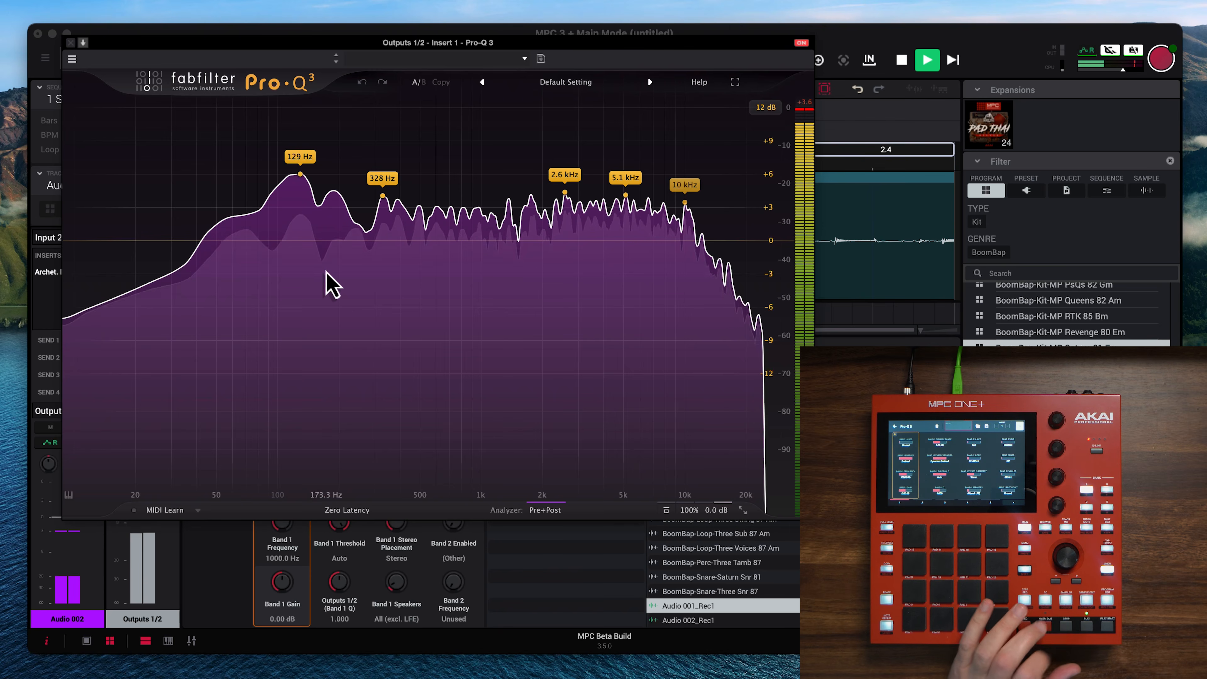
left_click(577, 82)
mouse_move(579, 106)
left_click(744, 197)
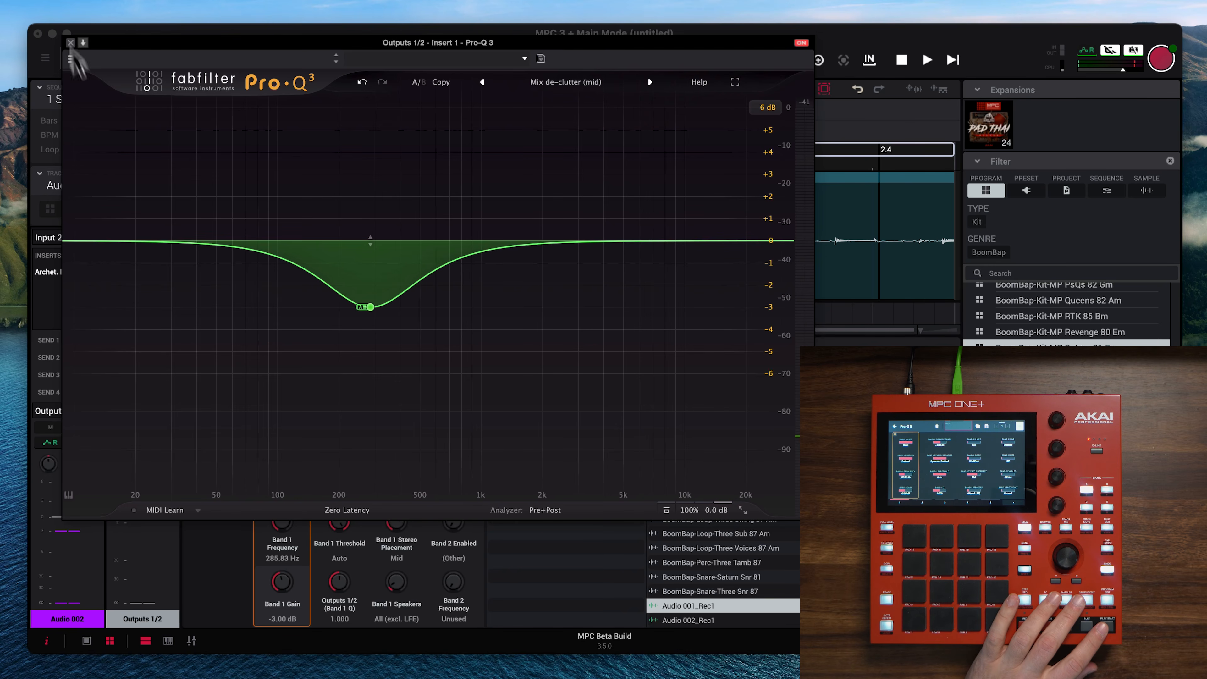
left_click(70, 43)
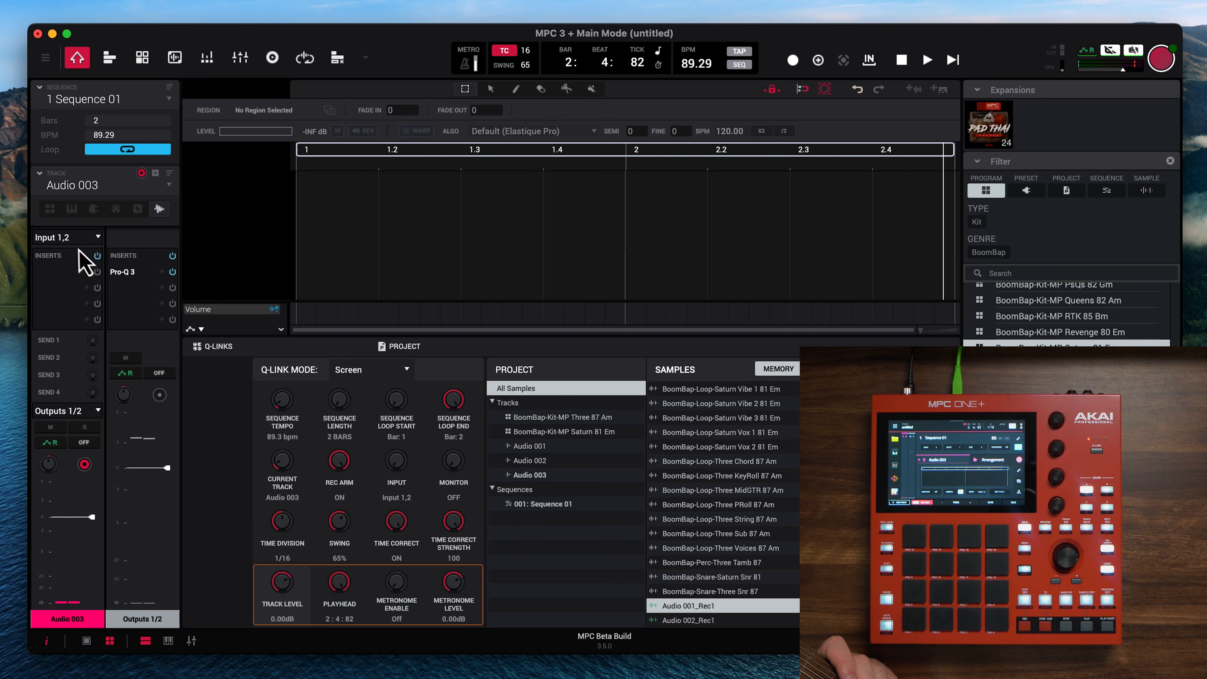
Set Audio 003 to Input 2 with Auto monitoring
left_click(84, 237)
left_click(66, 546)
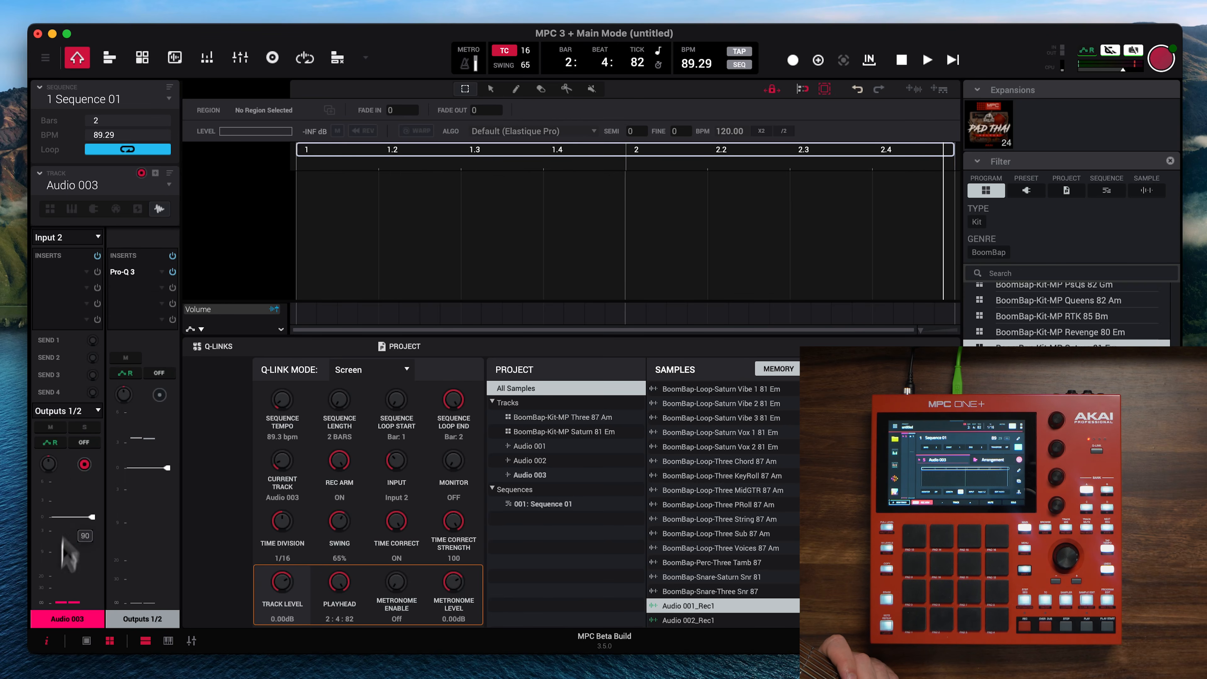
left_click(89, 445)
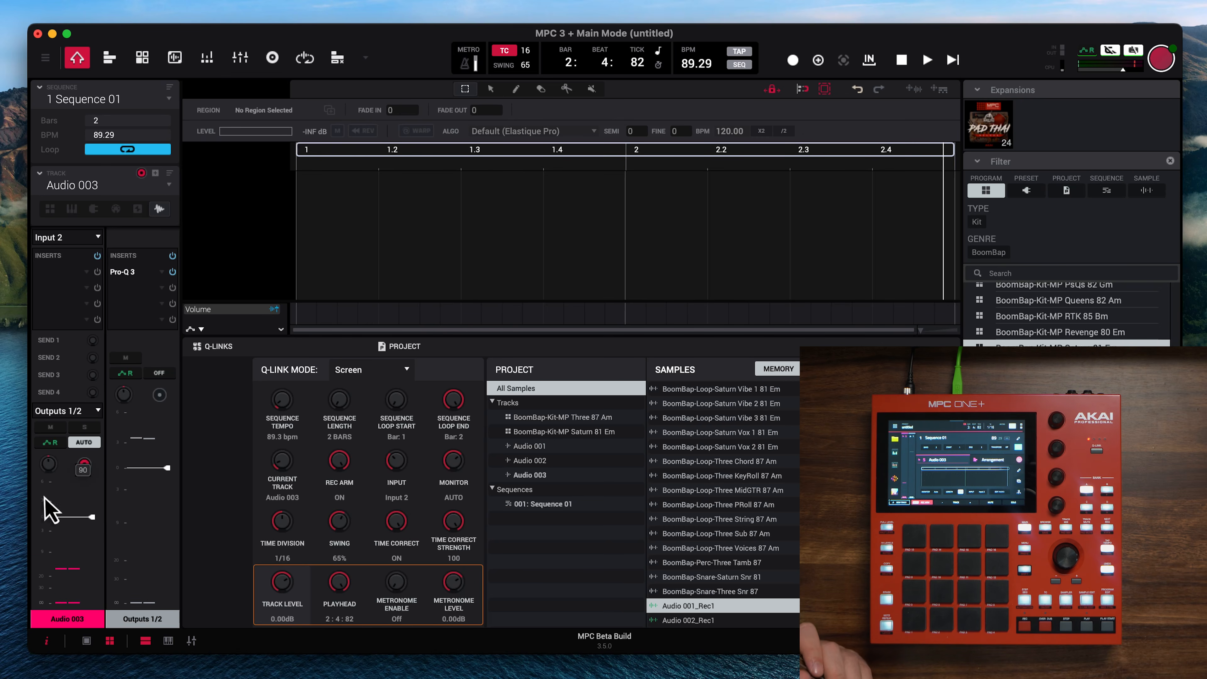
Load the VST3 plugin Helix Native in Audio 003's first insert
left_click(60, 276)
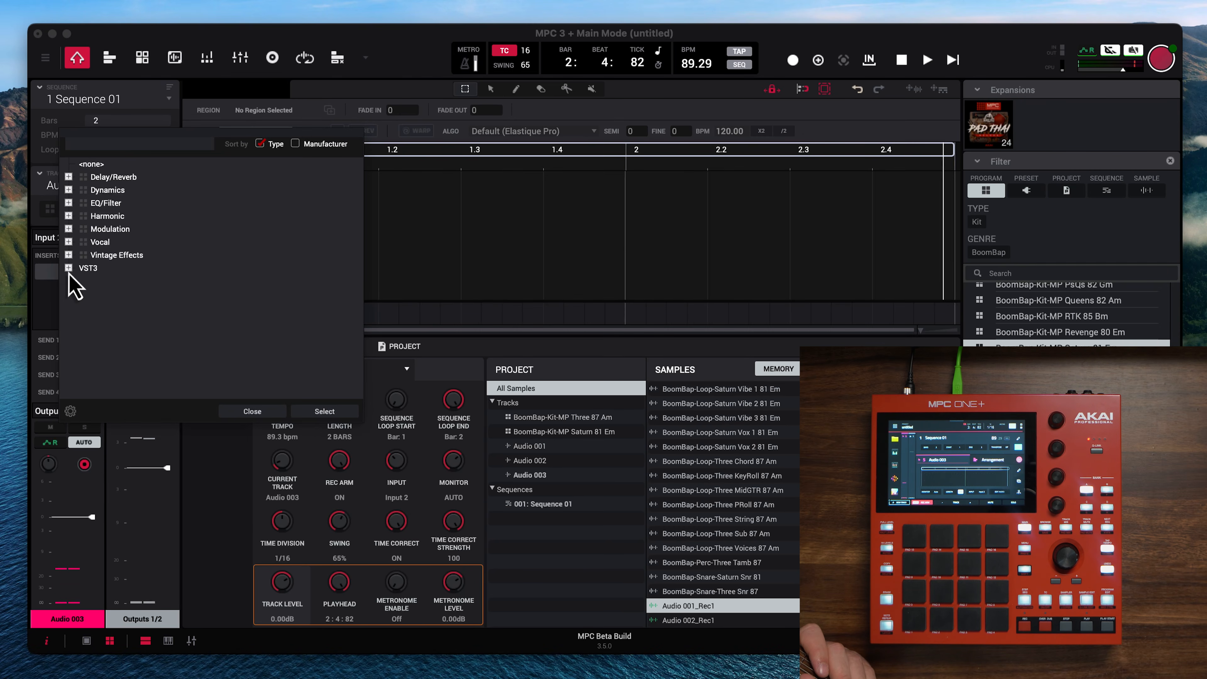
left_click(69, 268)
scroll(157, 340, "down", 3)
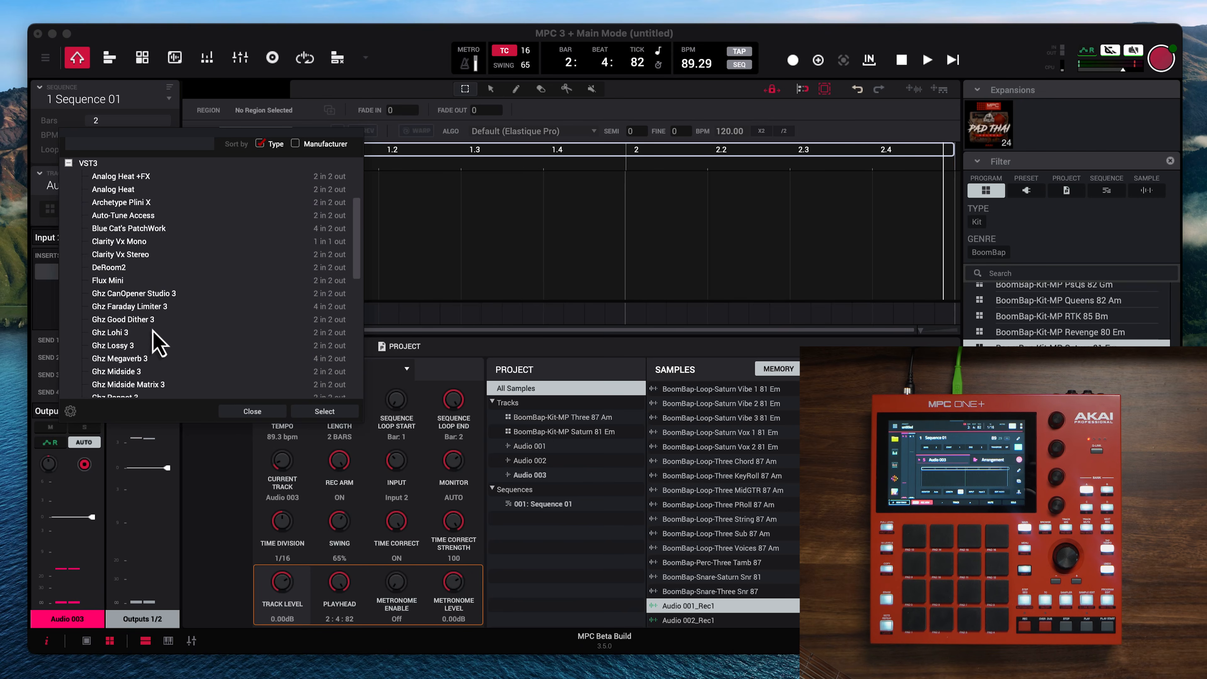
scroll(152, 328, "down", 1)
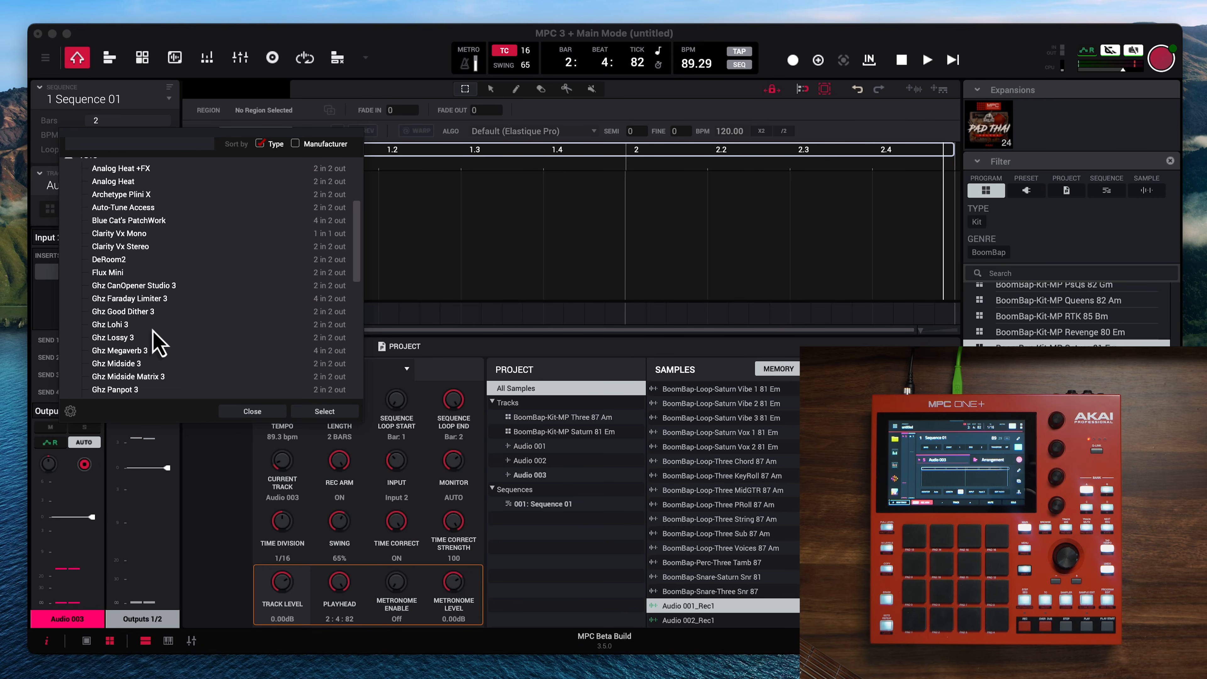
scroll(157, 340, "down", 4)
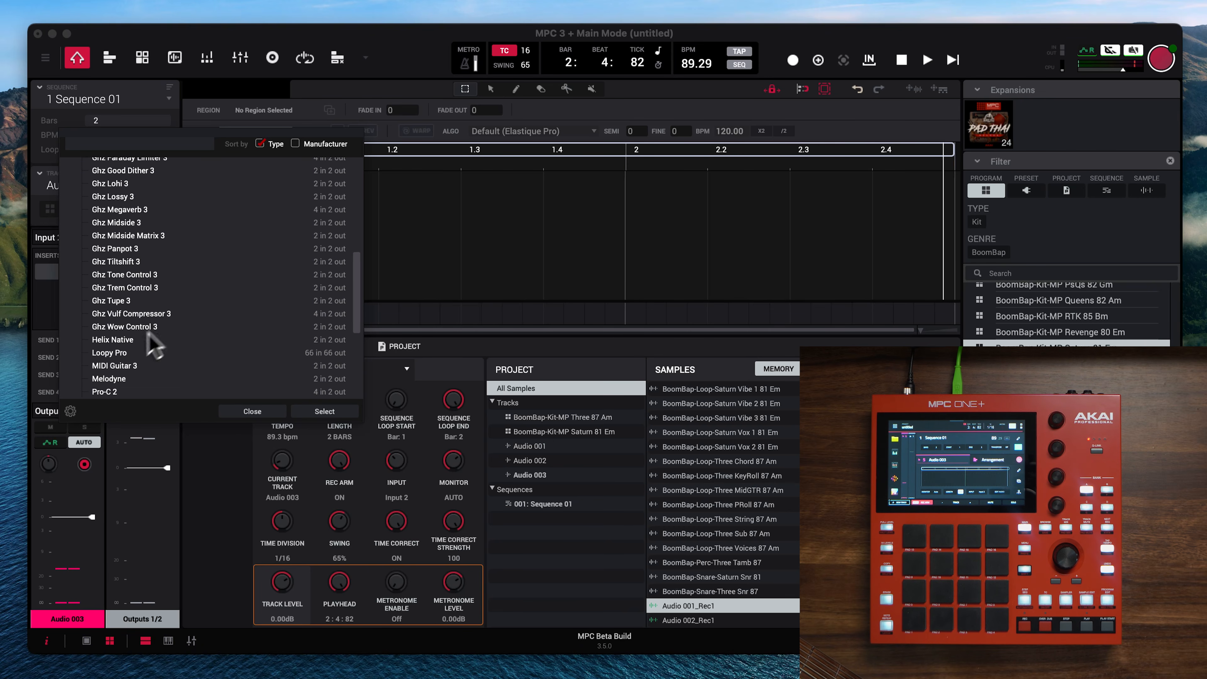
left_click(333, 411)
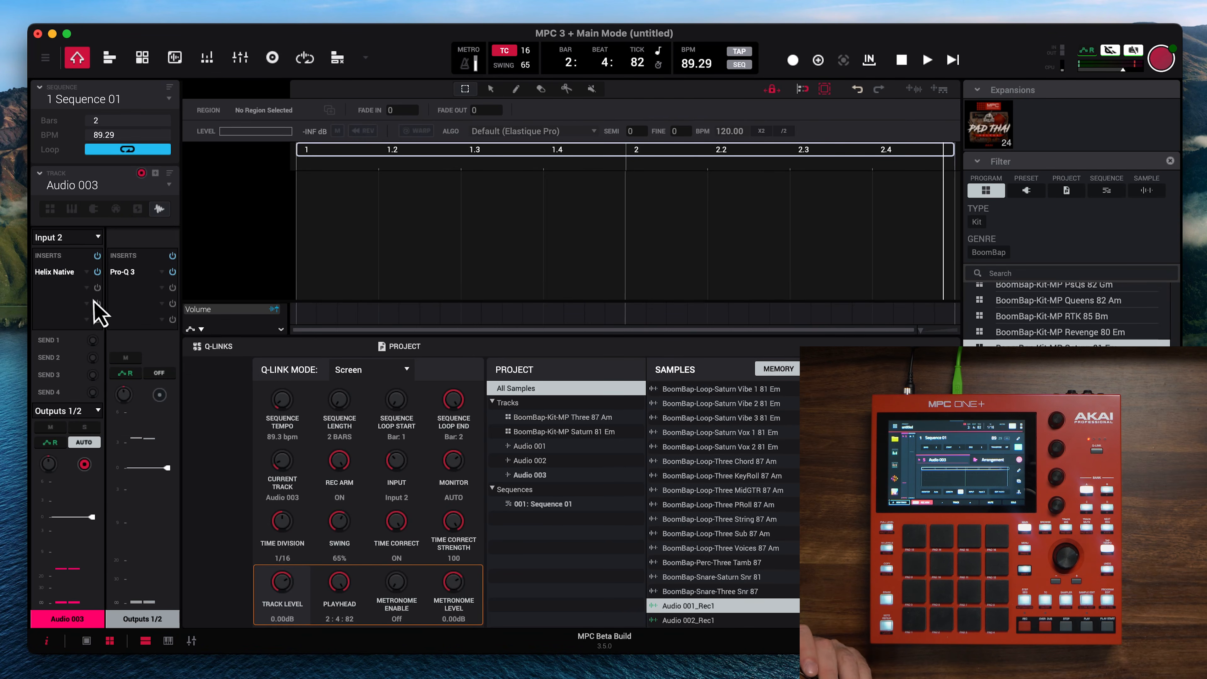
Load the TJPrinceton preset in Helix Native and enable its Filter block with the Mono Autofilter model in Band Pass mode
left_click(64, 278)
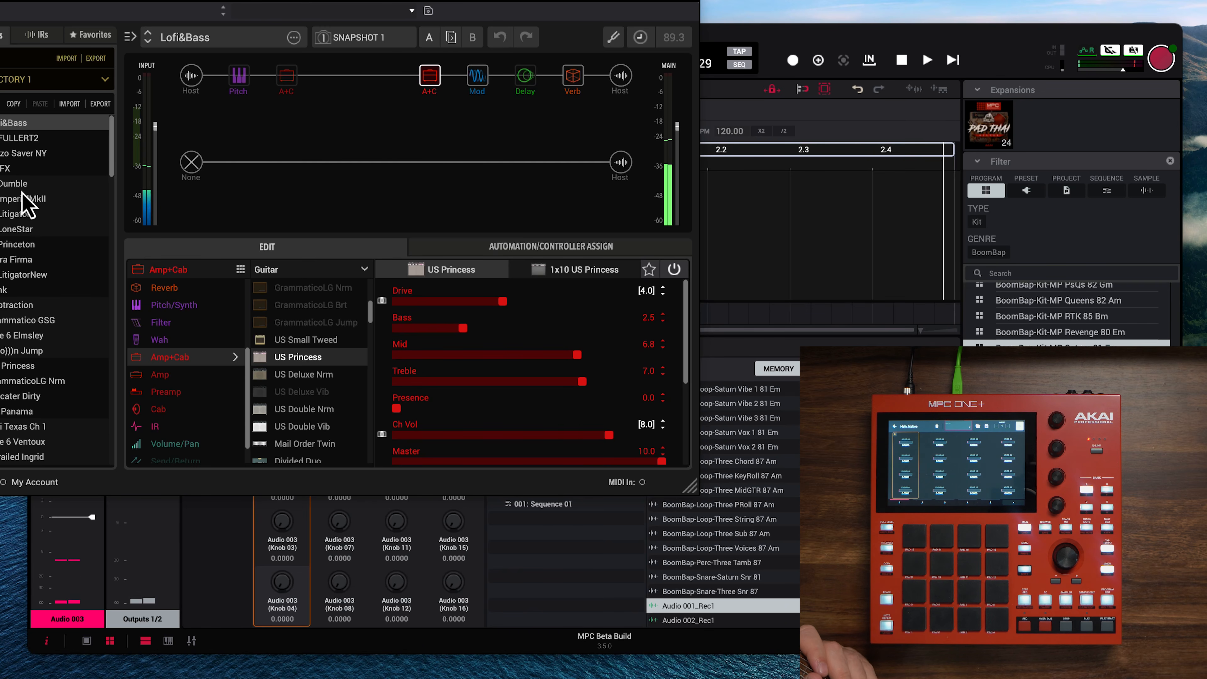
left_click(34, 245)
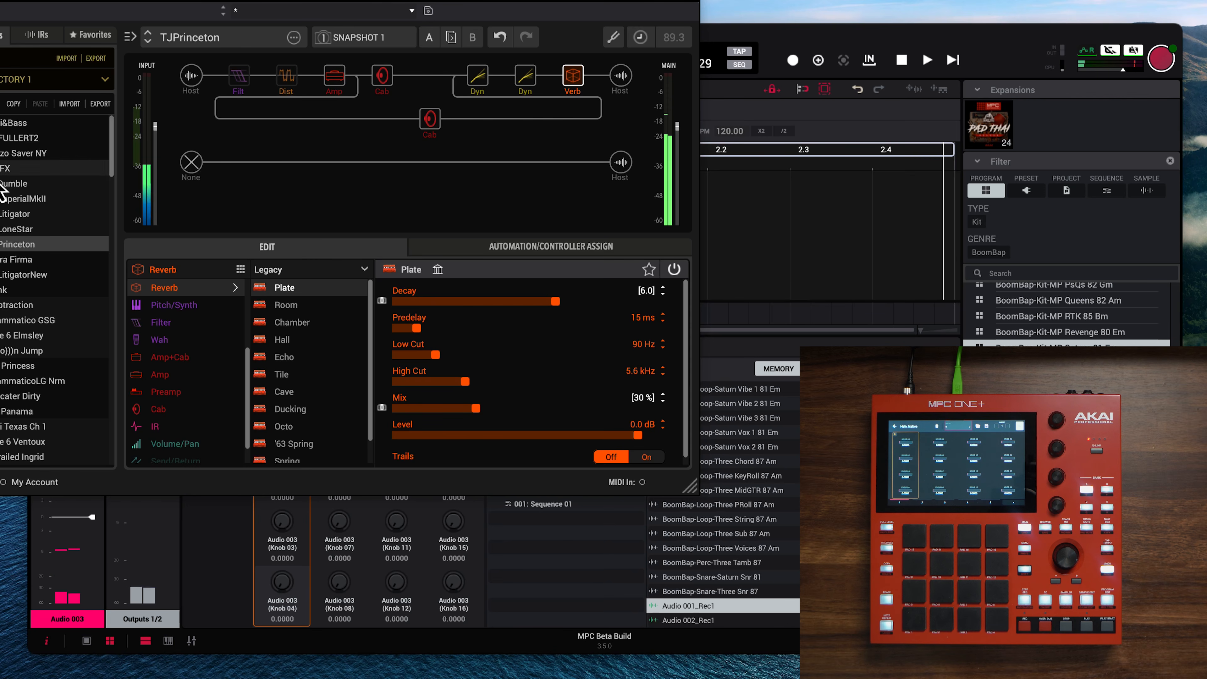
left_click(243, 76)
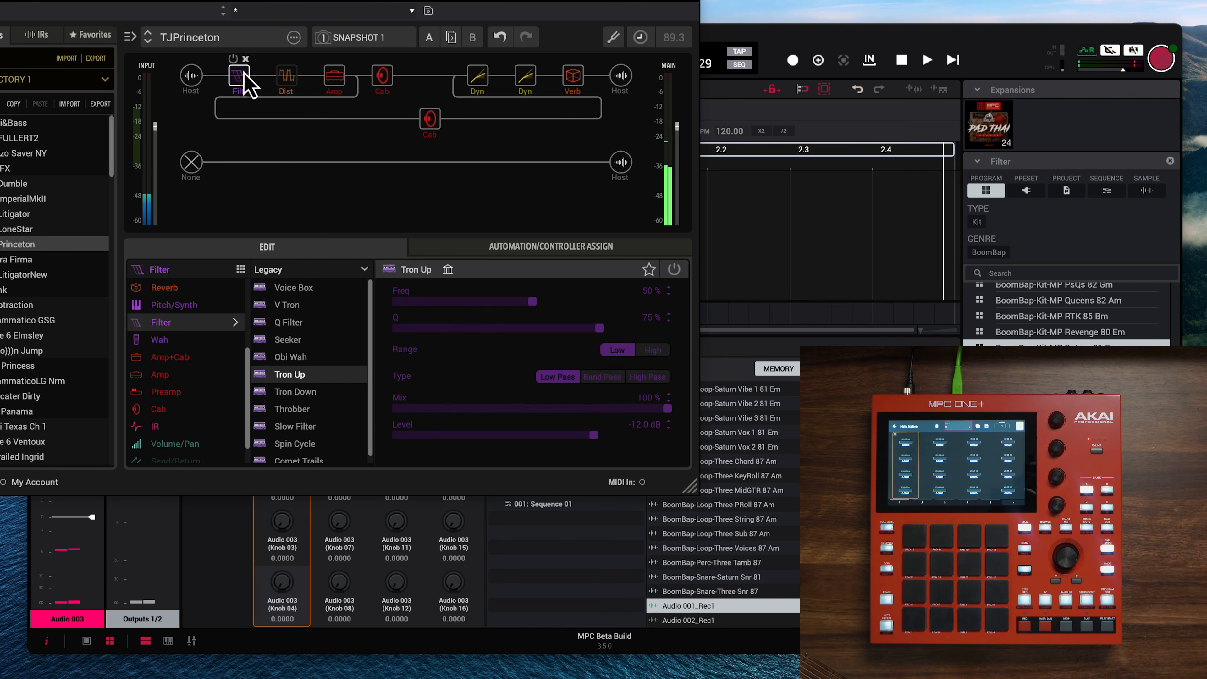
left_click(234, 58)
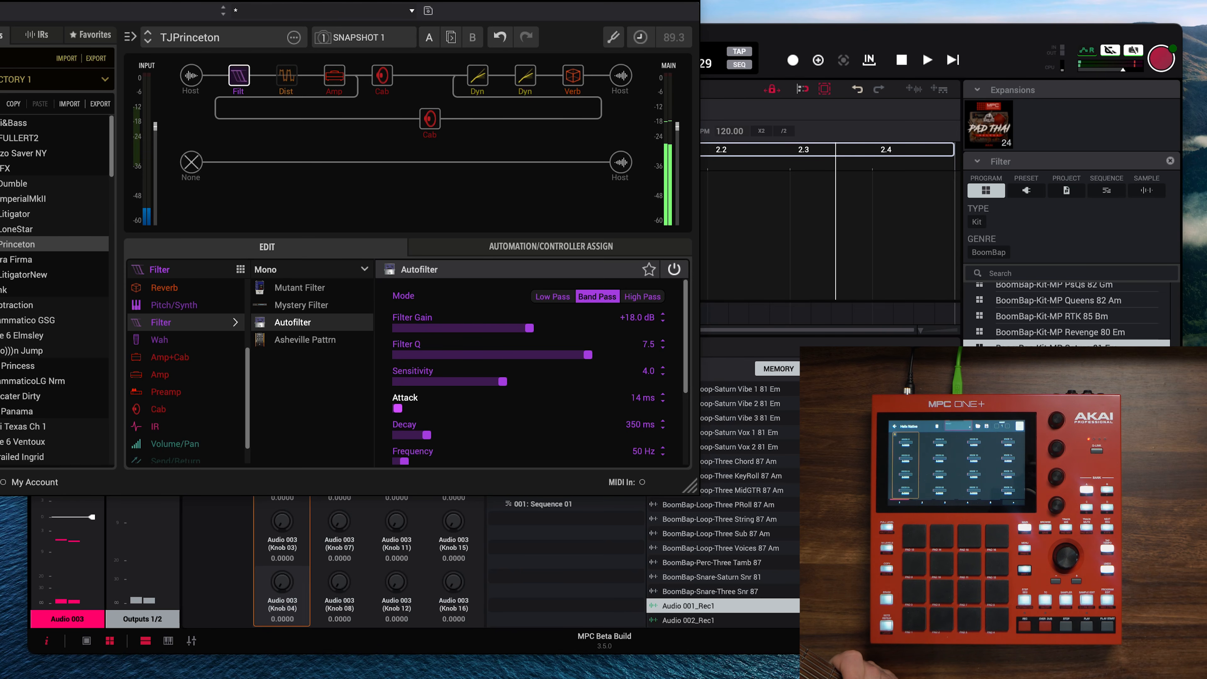
left_click(1, 1)
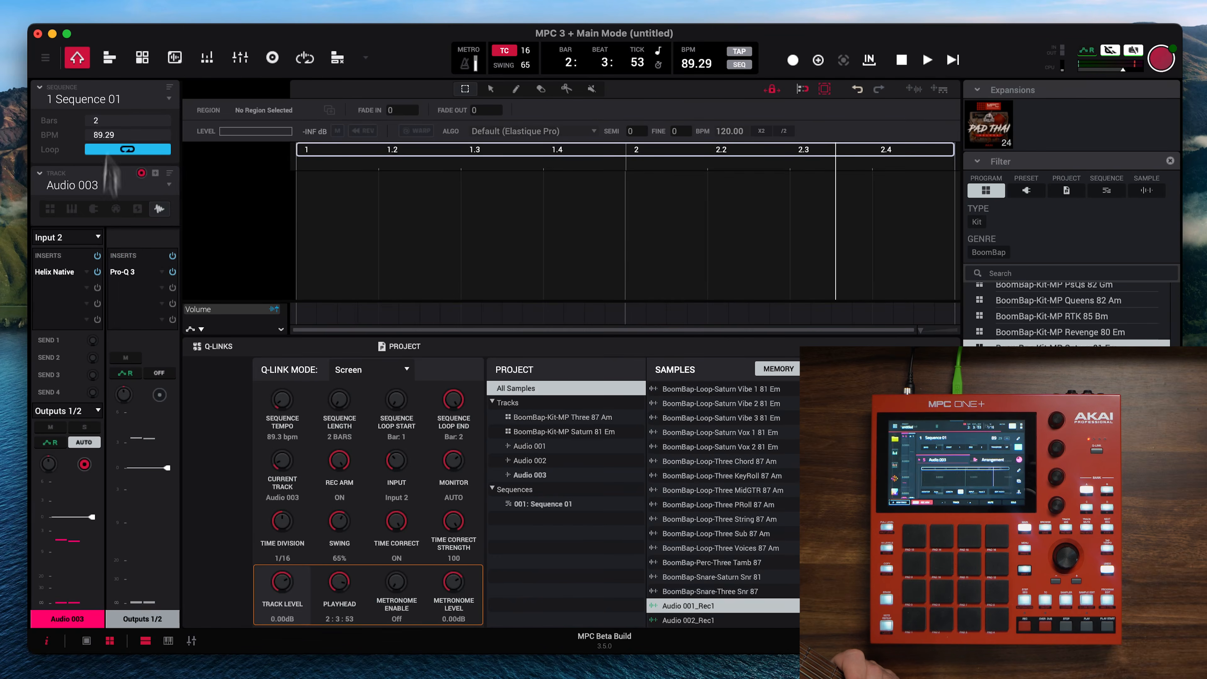
Load the VST3 plugin Pro-Q 3 in Audio 003's second insert
left_click(71, 289)
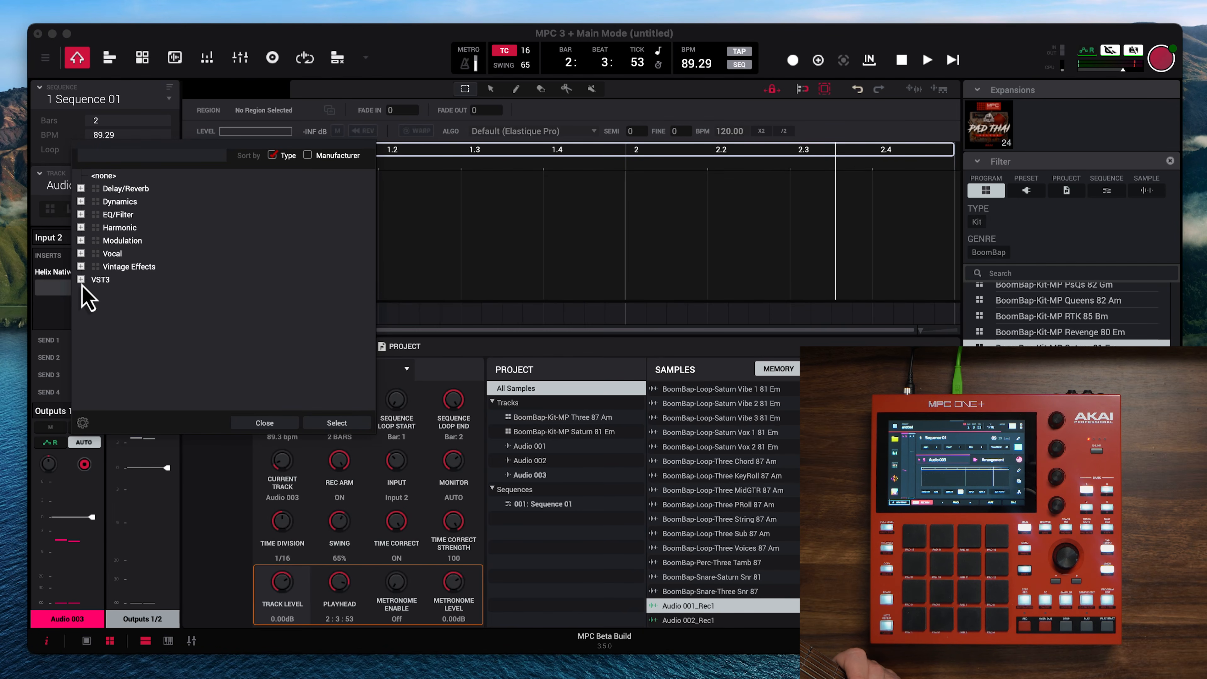
left_click(81, 279)
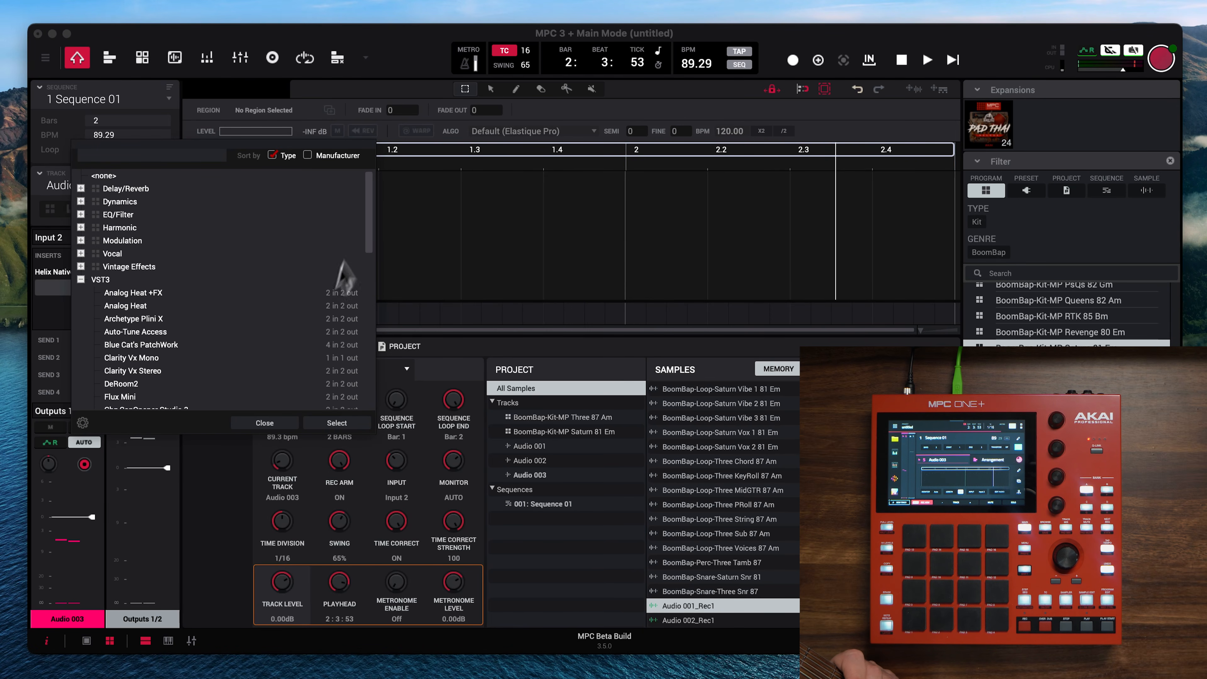
left_click_drag(372, 239, 369, 366)
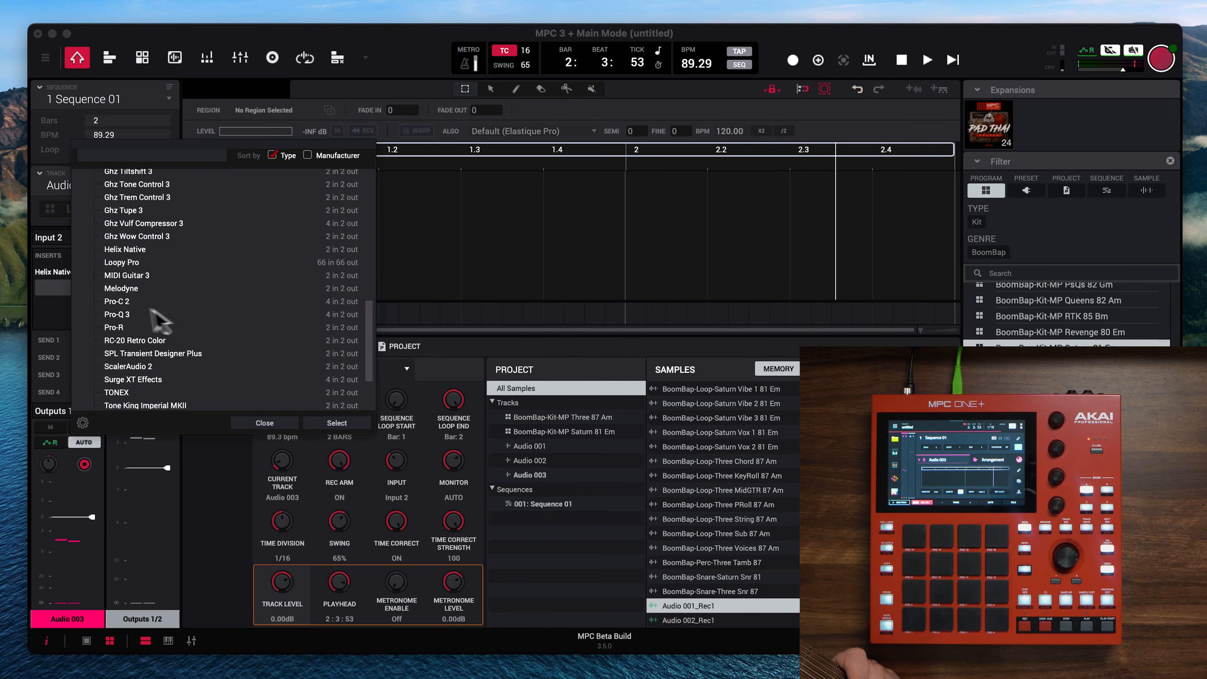
left_click(335, 423)
Cut the resonant peak in Audio 003's Pro-Q 3 with a bell band at about 331 Hz, gain about -20 dB, Q 6
double_click(49, 288)
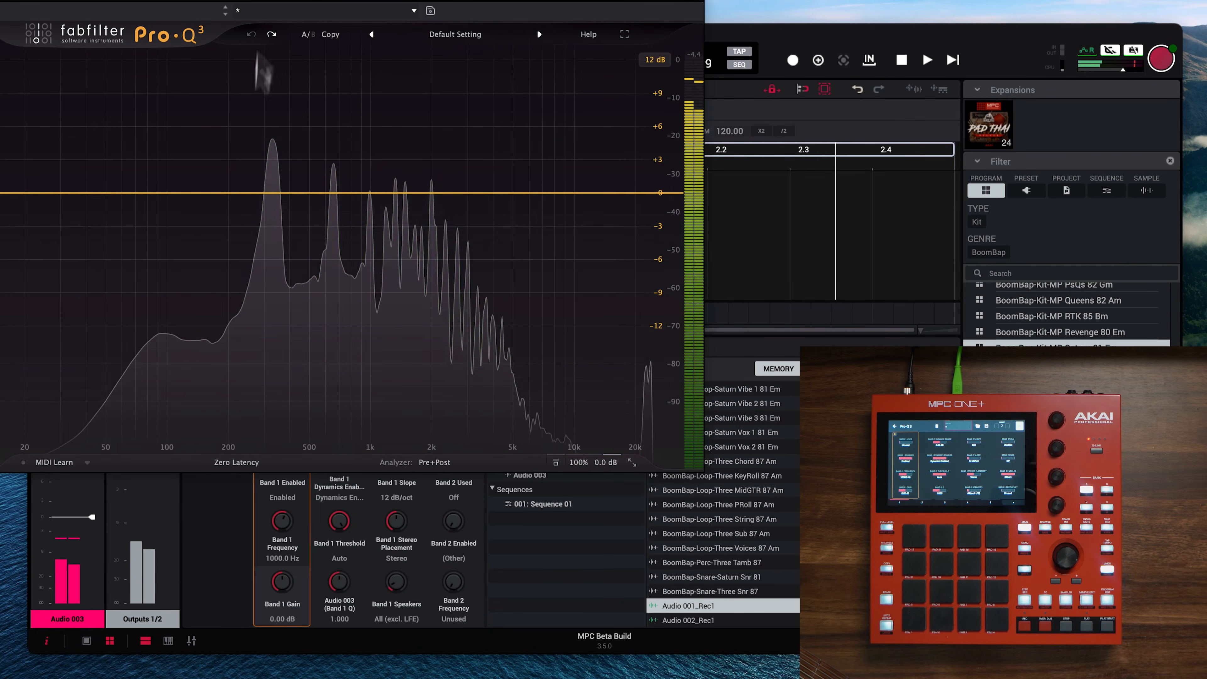
left_click_drag(275, 193, 272, 319)
double_click(268, 297)
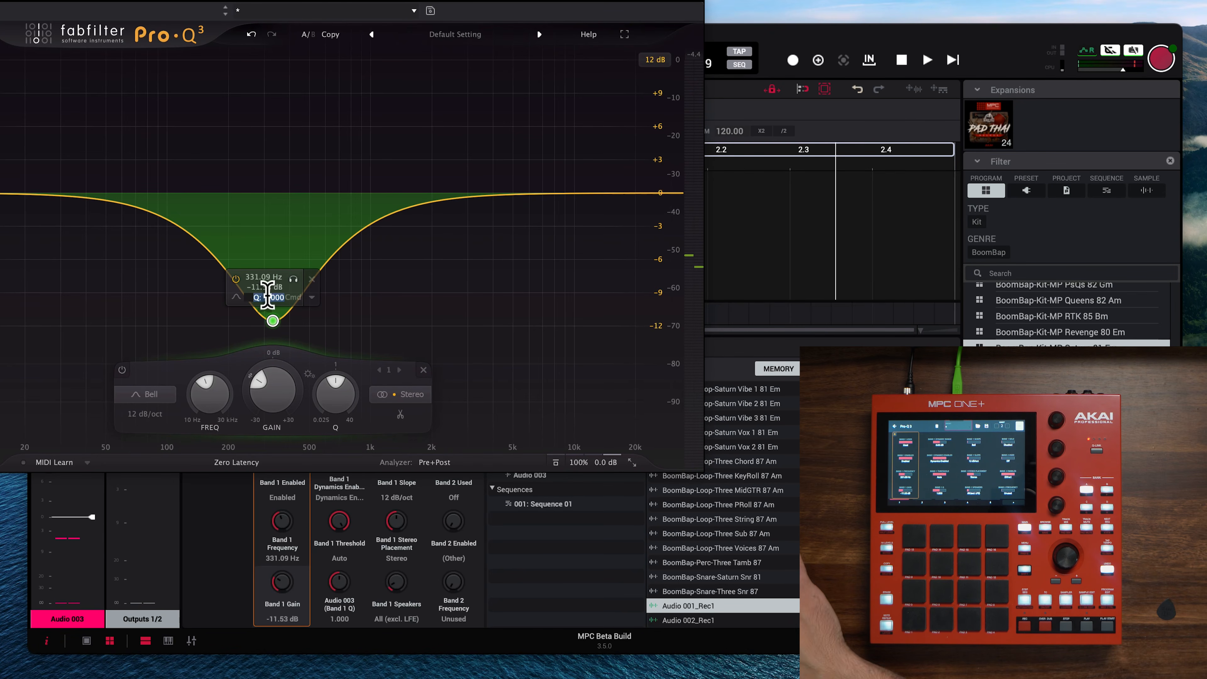
type("6")
key("Return")
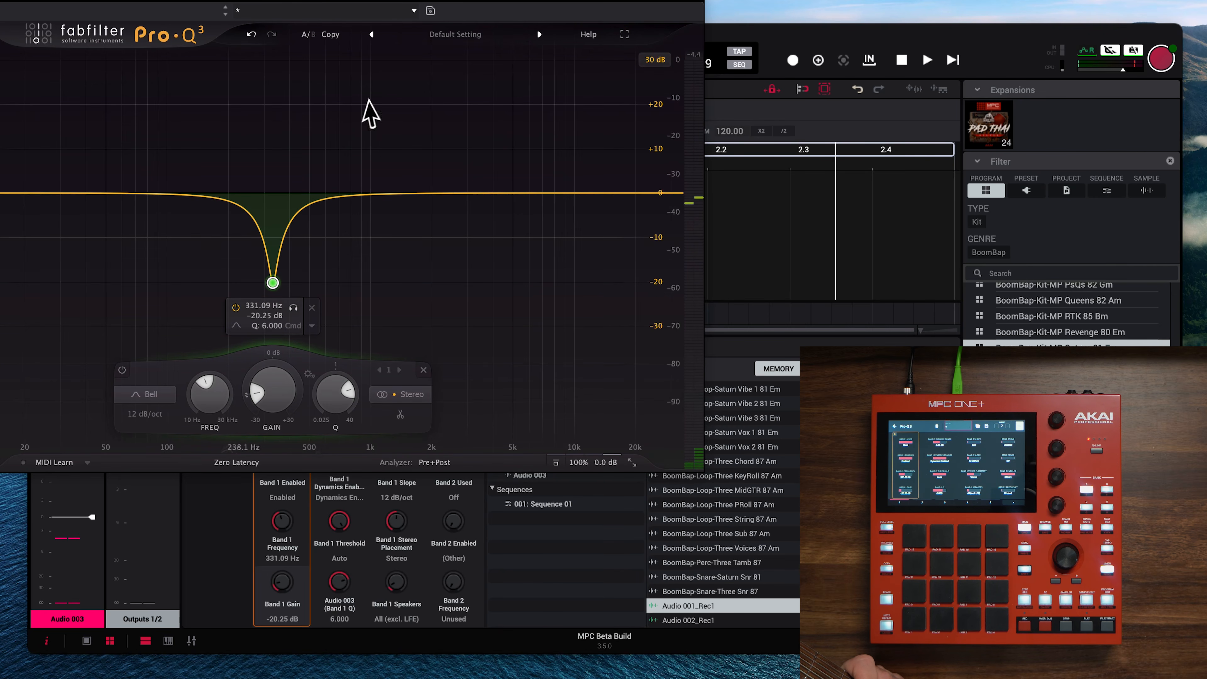
left_click(125, 193)
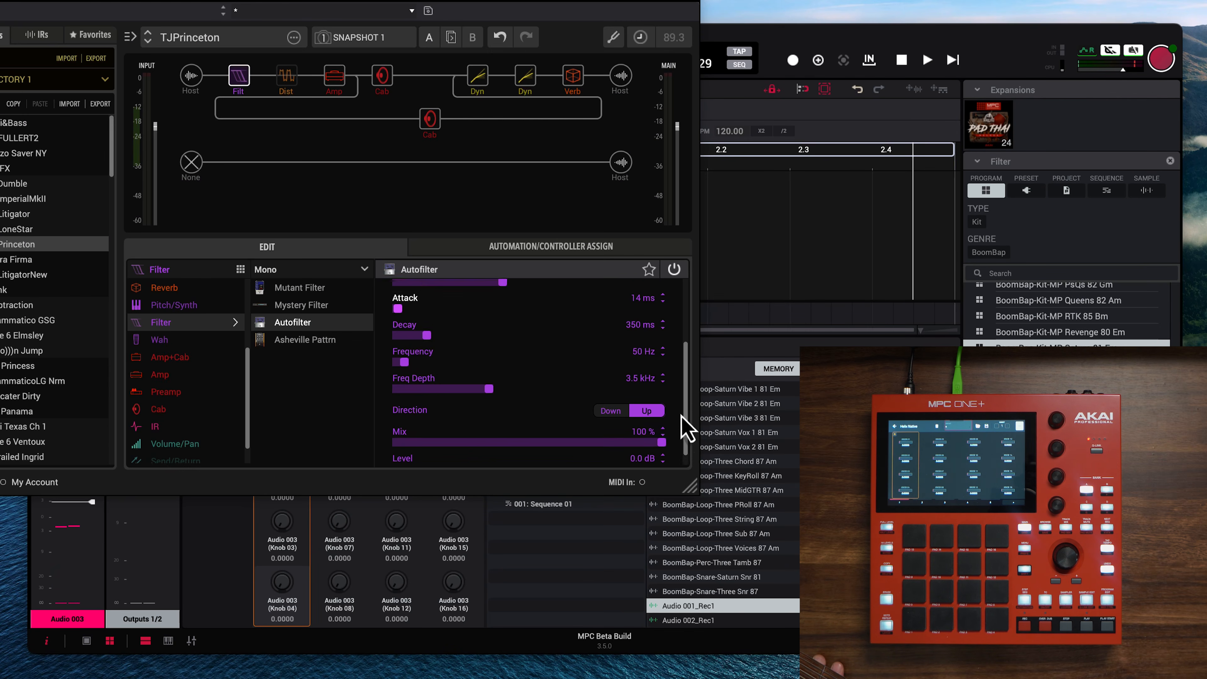
Show the Mix and Level parameters of the Autofilter in Helix Native on Audio 003
scroll(678, 440, "down", 2)
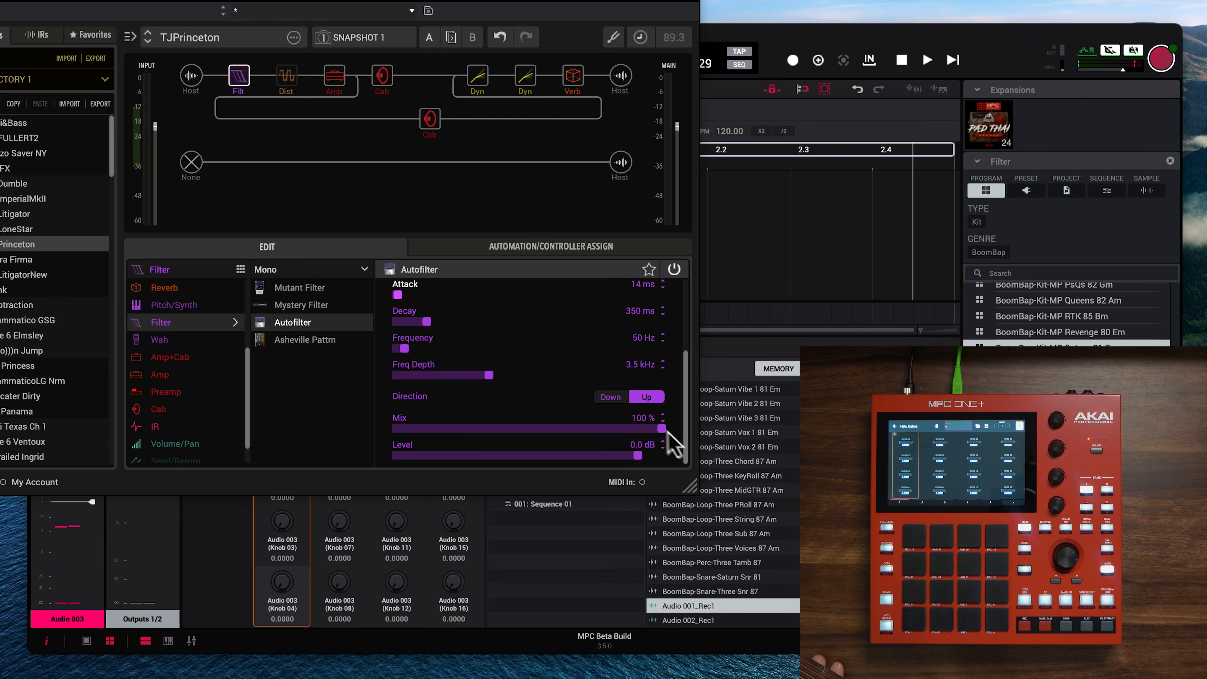